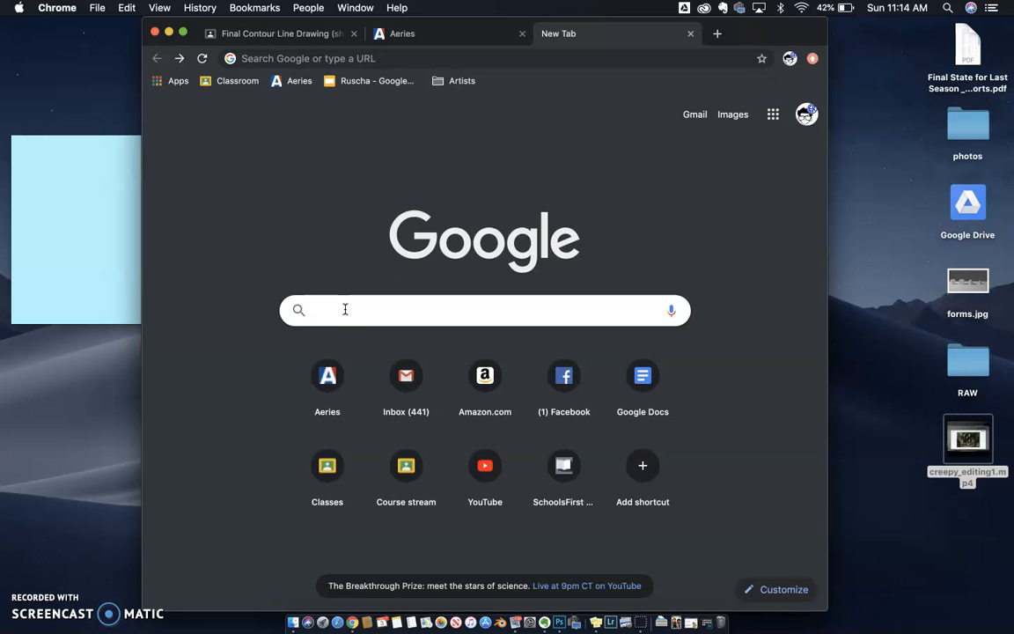
Step: Search Google for "zendaya" and show the image results
type("zend")
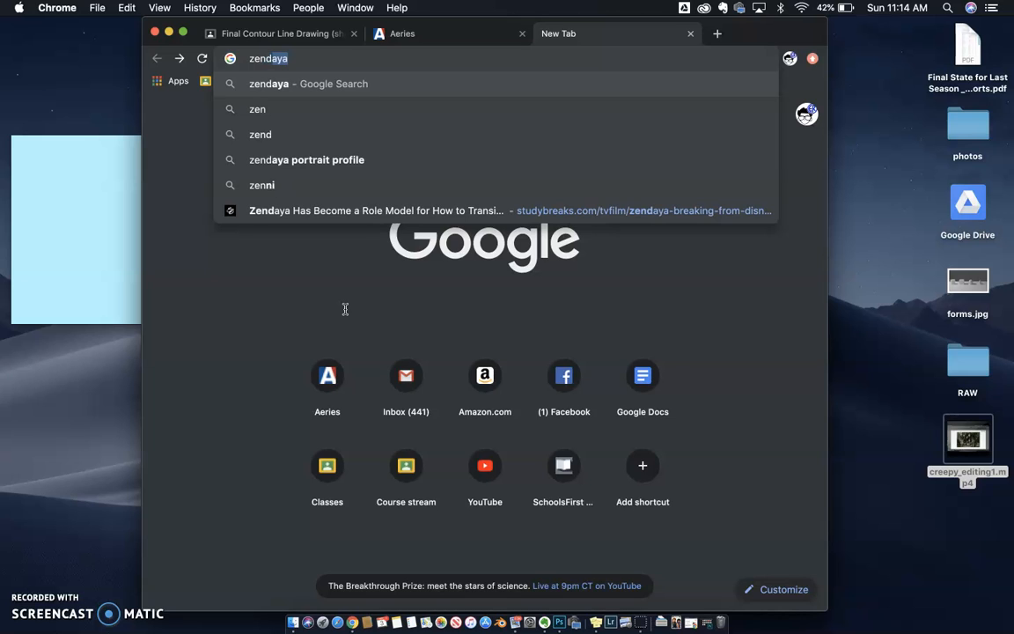
type("aya")
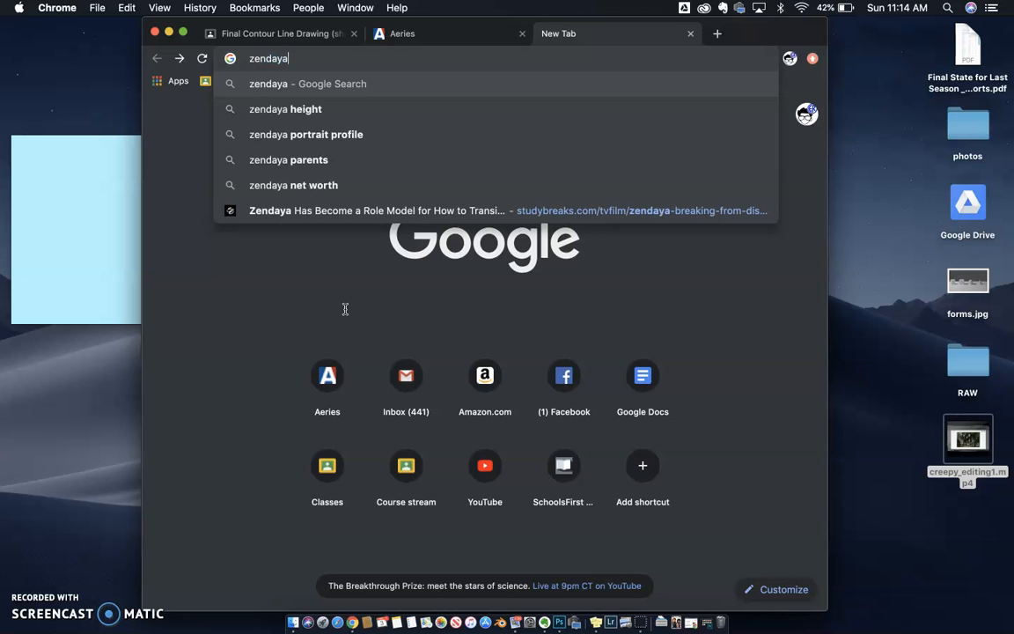
key("Return")
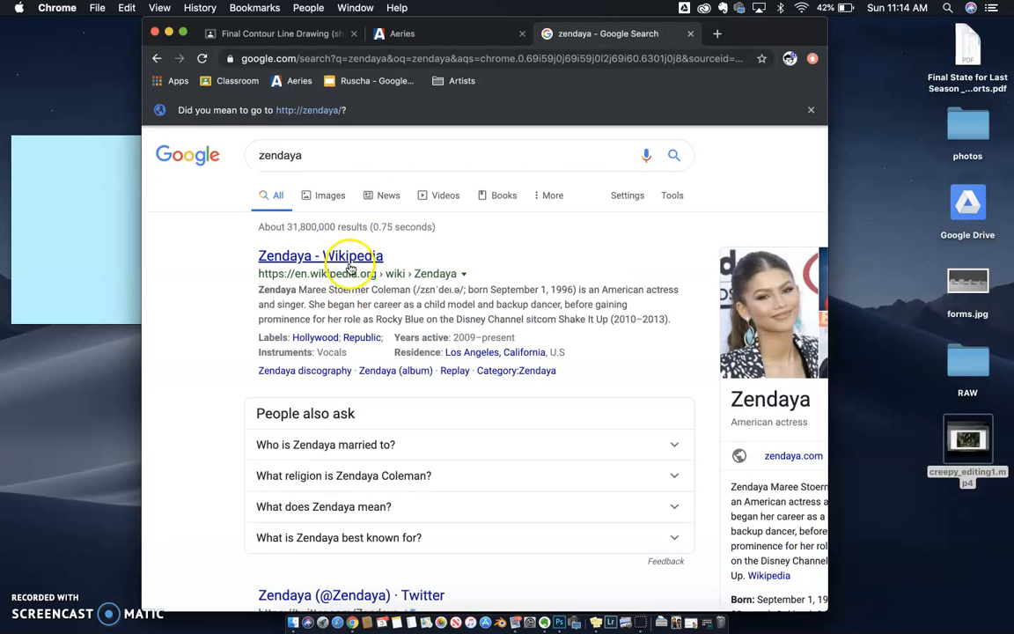
left_click(332, 196)
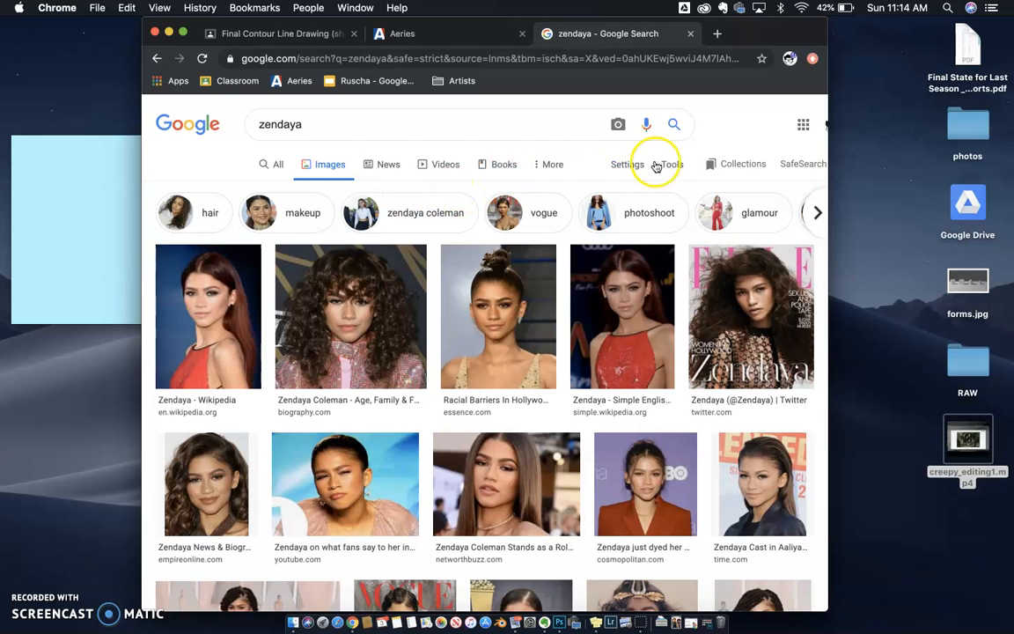
Step: Filter the image results to the Large size
left_click(665, 166)
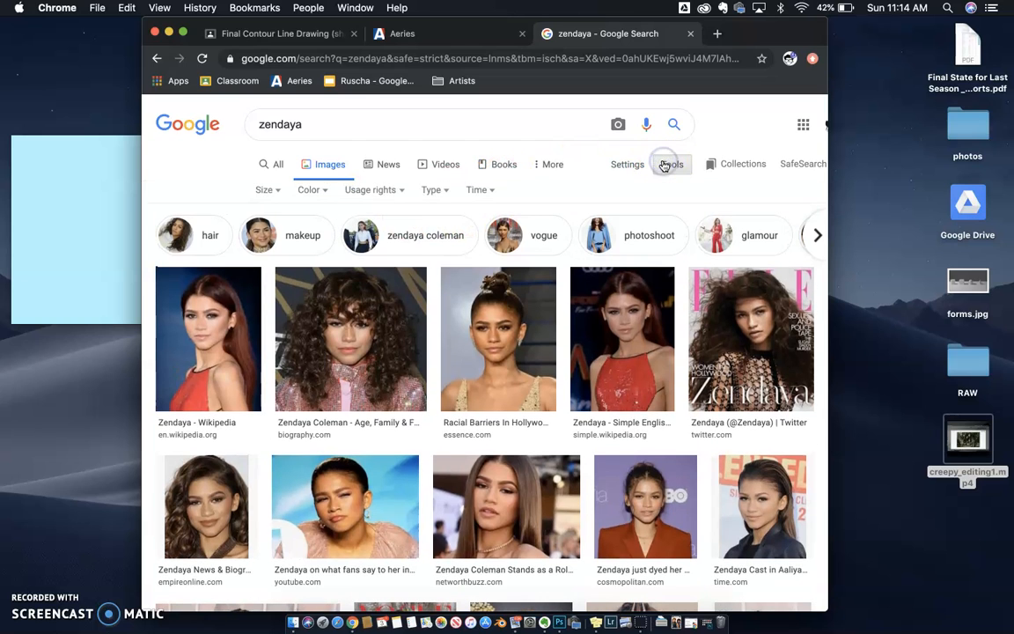
left_click(261, 189)
left_click(270, 232)
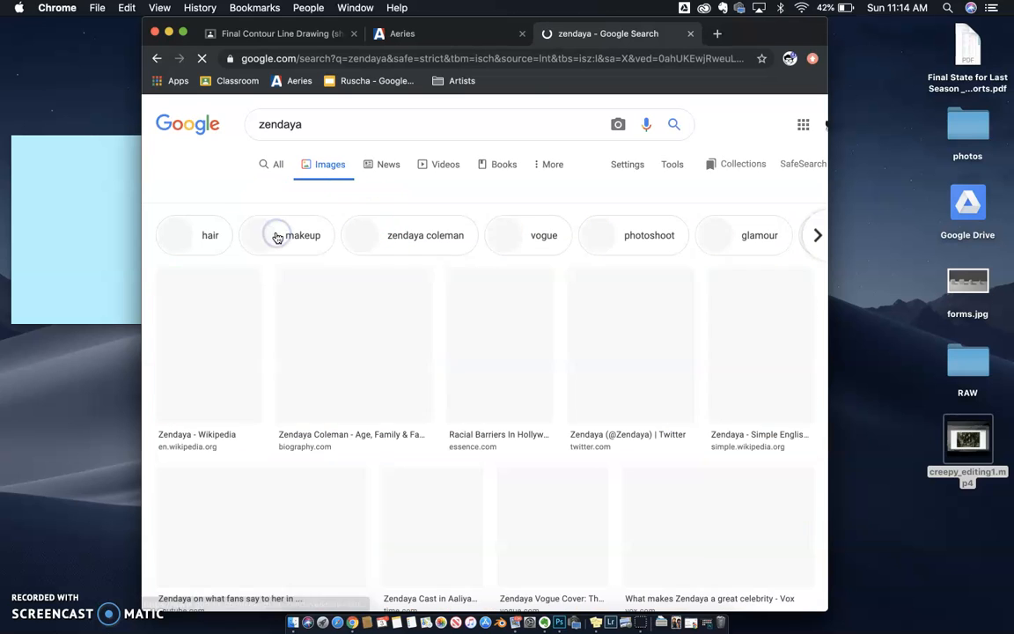
Step: Find the 3000 × 2040 curly-hair photo from studybreaks.com and open the full-size image in a new tab
scroll(401, 324, "down", 2)
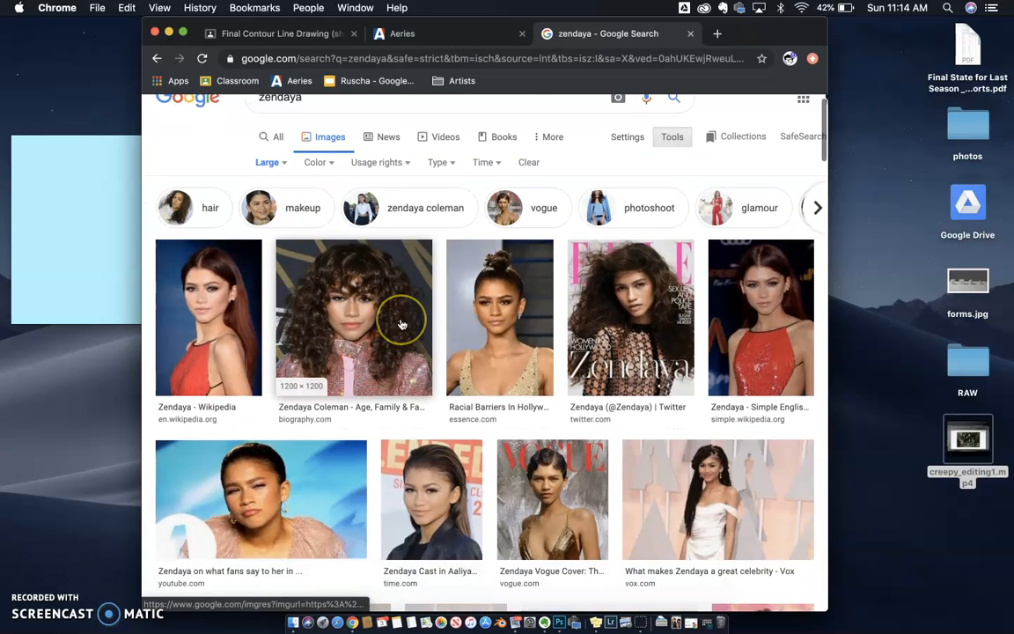
scroll(334, 396, "down", 2)
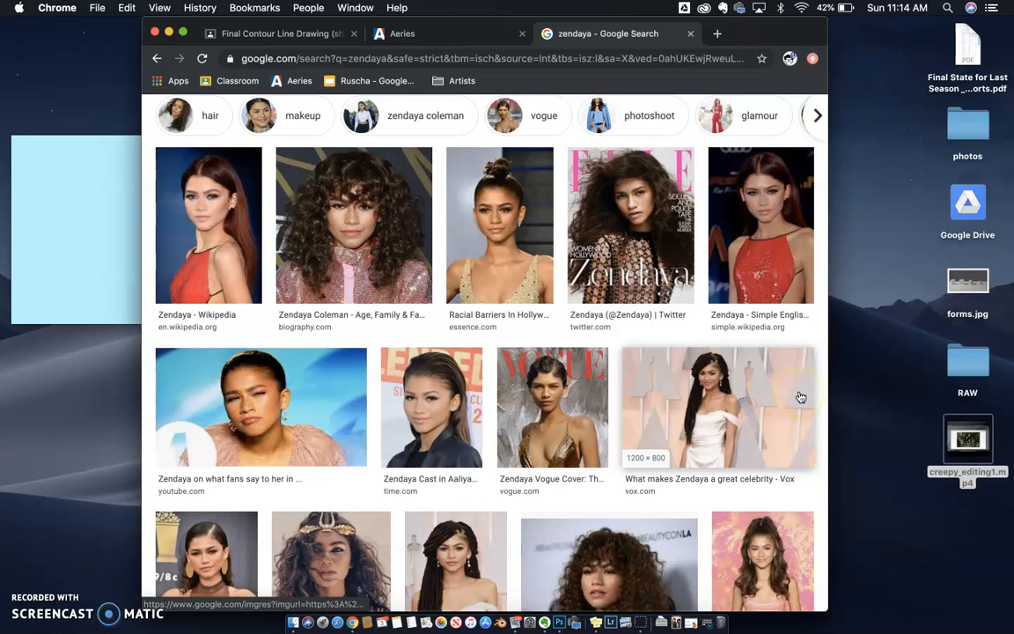
scroll(800, 396, "down", 1)
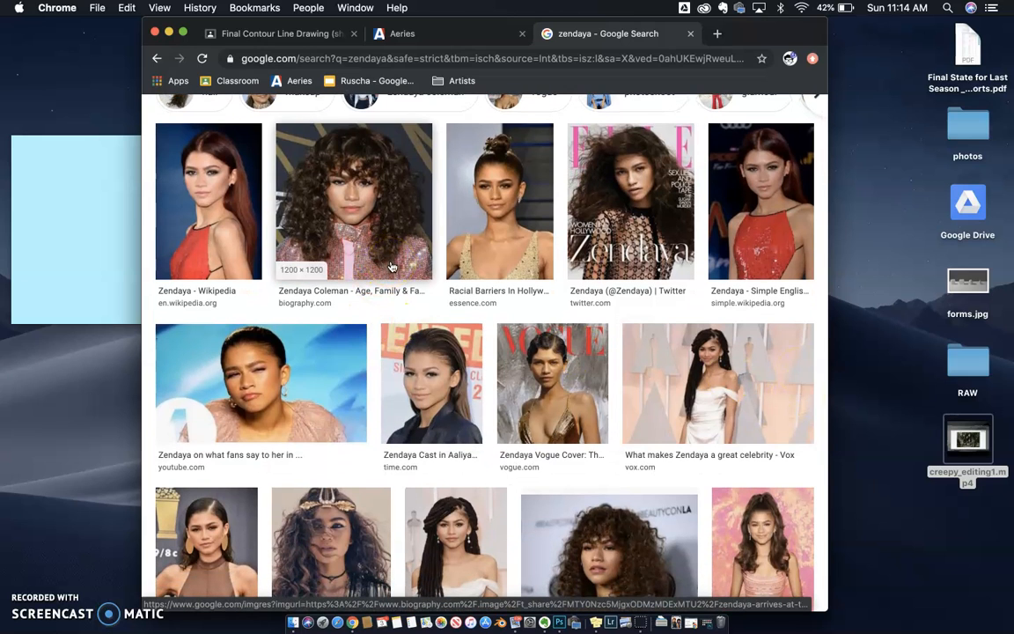
scroll(392, 337, "down", 5)
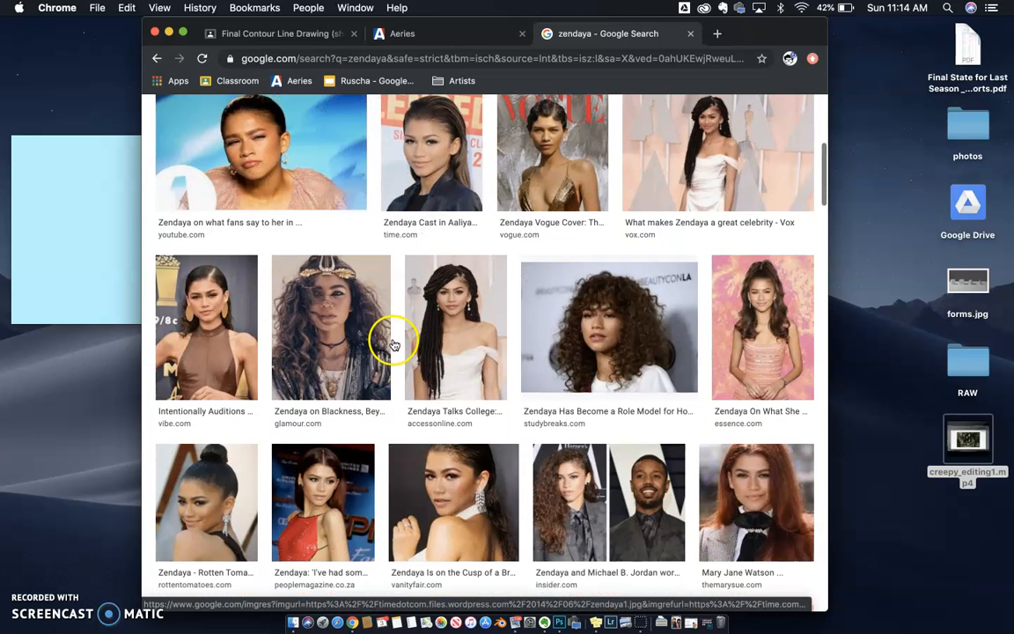
left_click(592, 295)
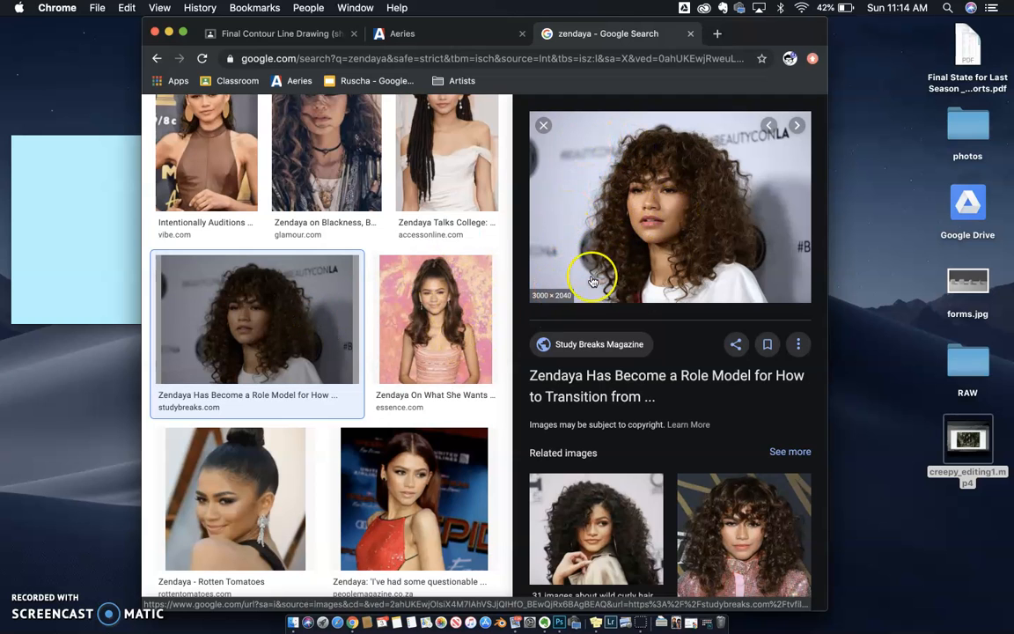
left_click(645, 228)
right_click(645, 227)
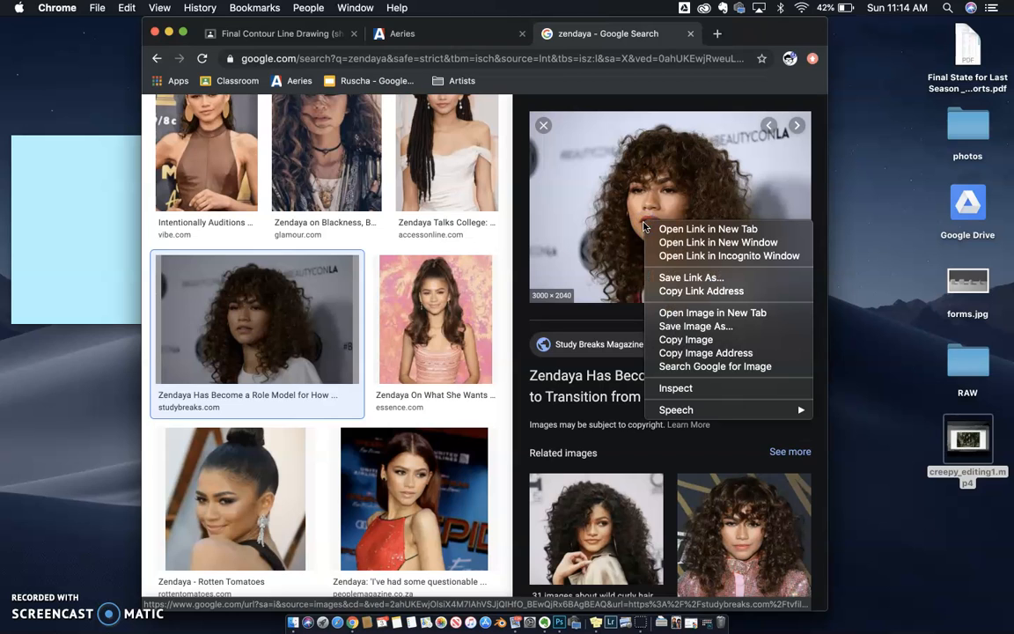
left_click(658, 312)
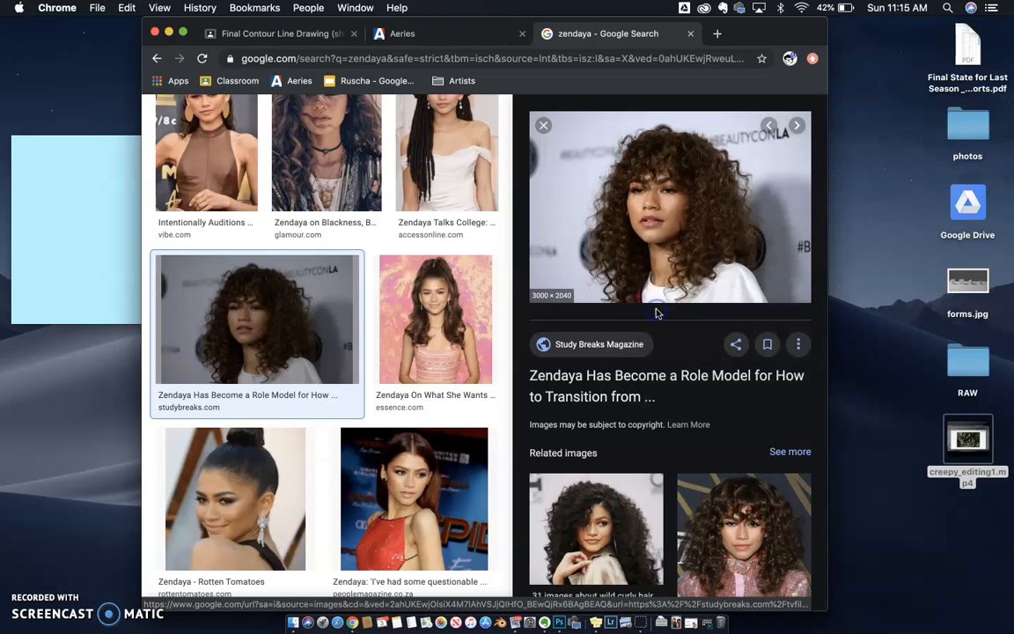
left_click(697, 33)
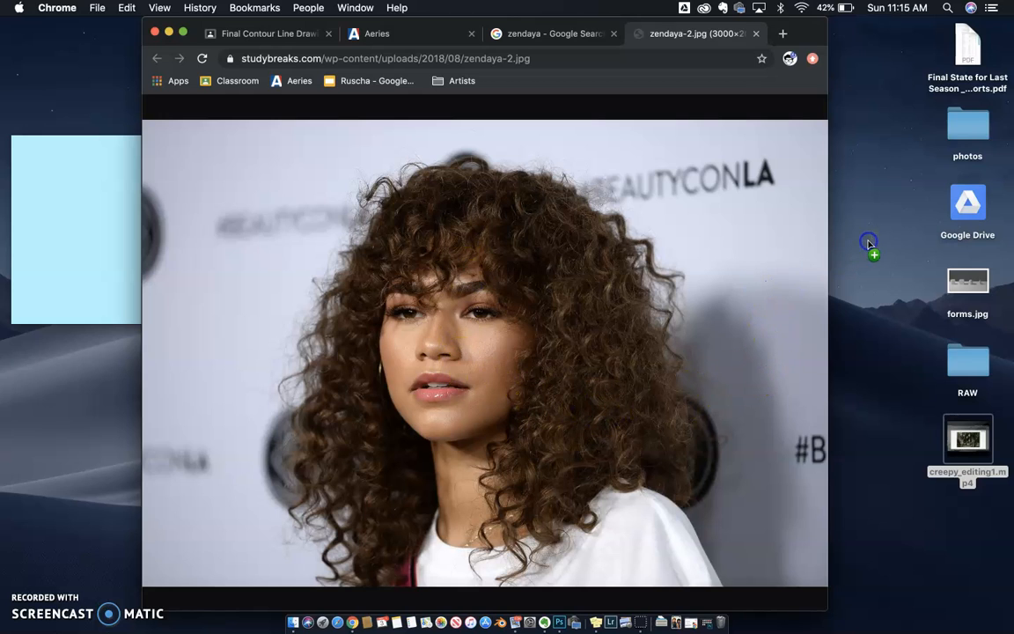
Step: Save the full-size photo to the desktop and open zendaya-2.jpg in Photoshop
left_click_drag(867, 243, 883, 230)
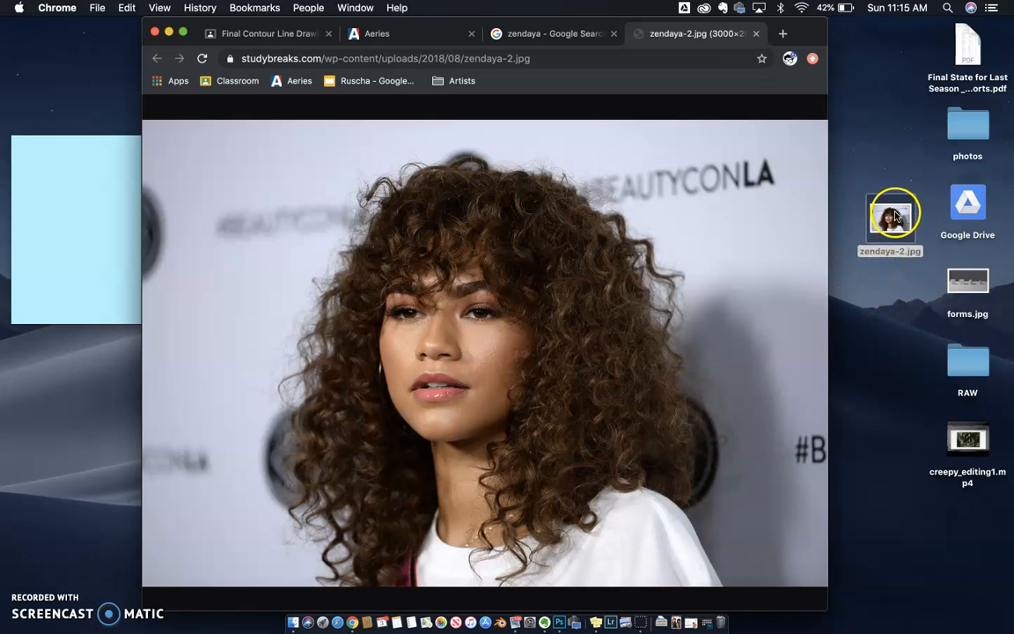
left_click_drag(886, 216, 560, 623)
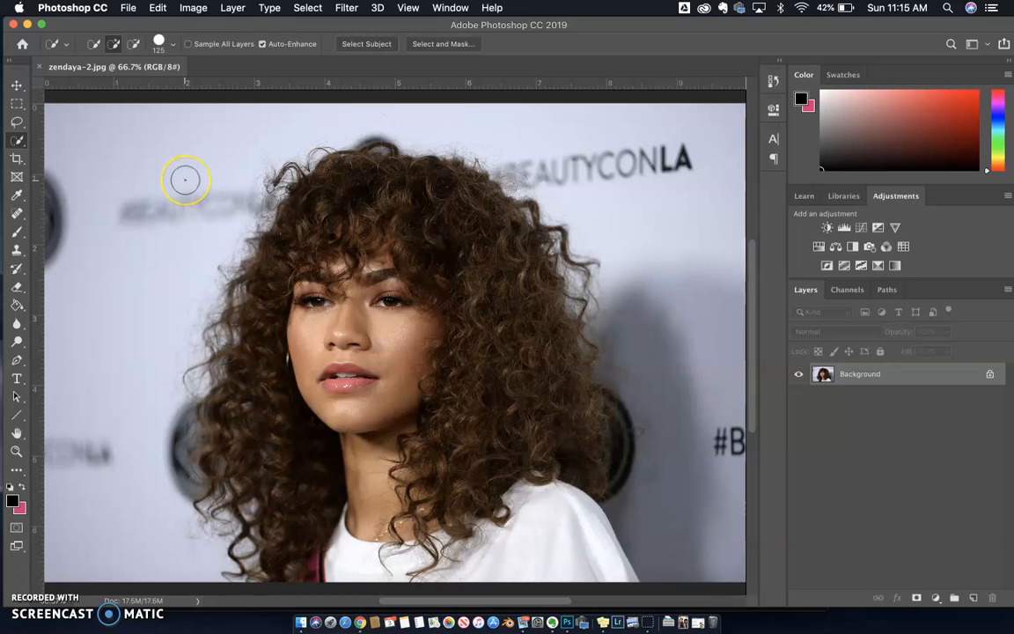
Step: Select the backdrop all around the woman with the Quick Selection tool
left_click(17, 86)
left_click(16, 135)
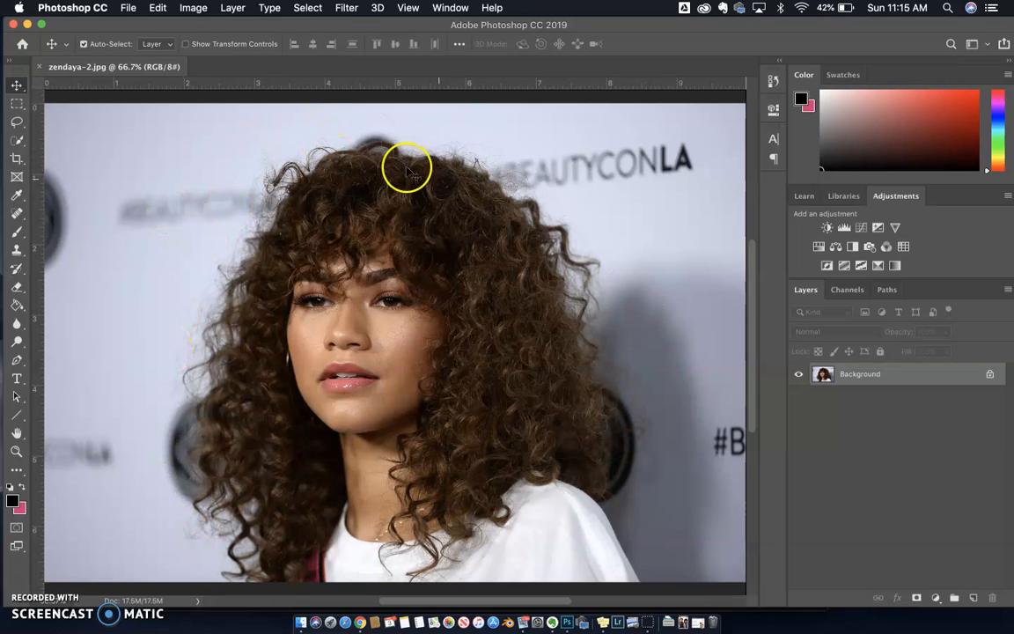
left_click(18, 144)
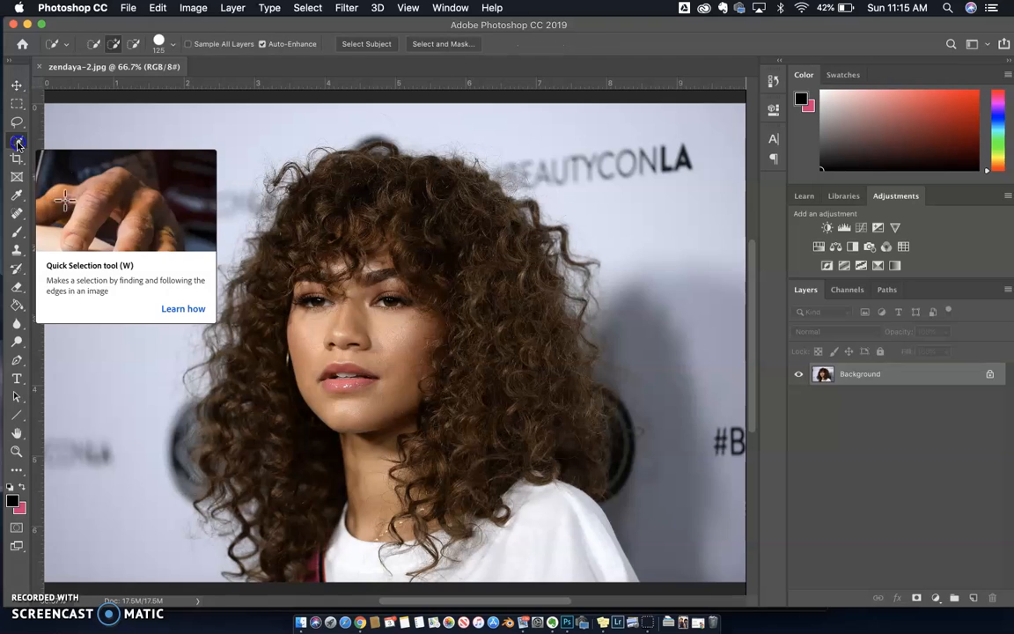
left_click(50, 140)
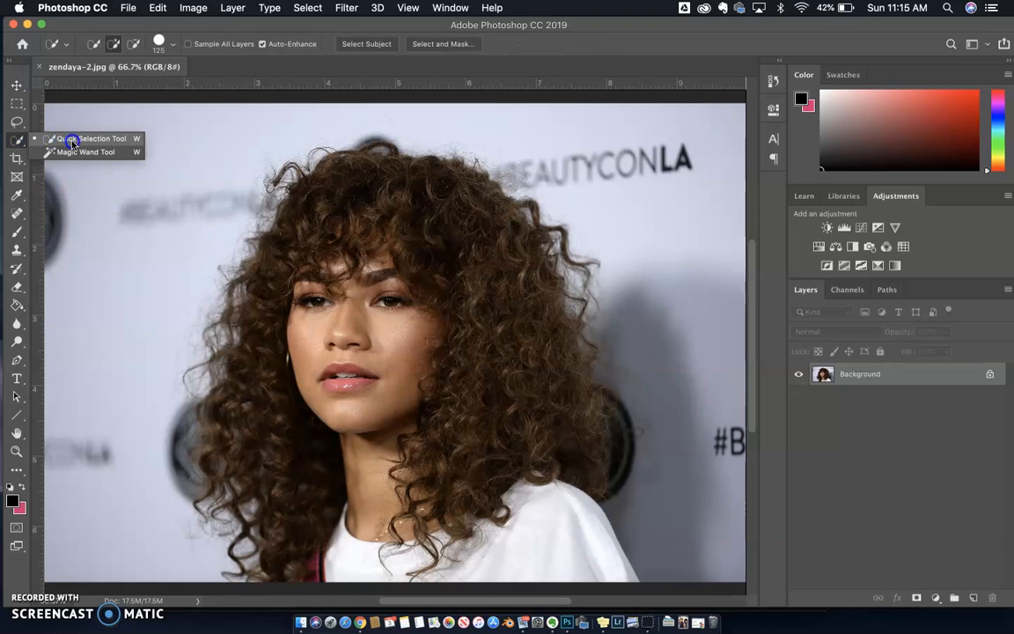
left_click_drag(70, 143, 71, 154)
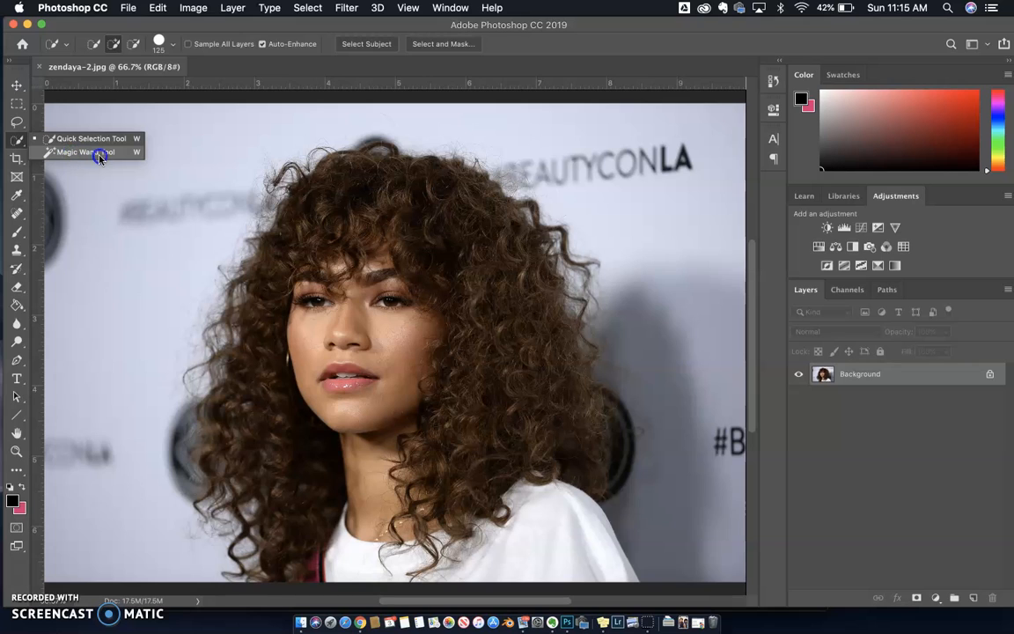
mouse_move(97, 157)
left_mouse_down()
mouse_move(91, 140)
mouse_move(90, 153)
mouse_move(92, 143)
mouse_move(37, 139)
mouse_move(63, 143)
left_mouse_up()
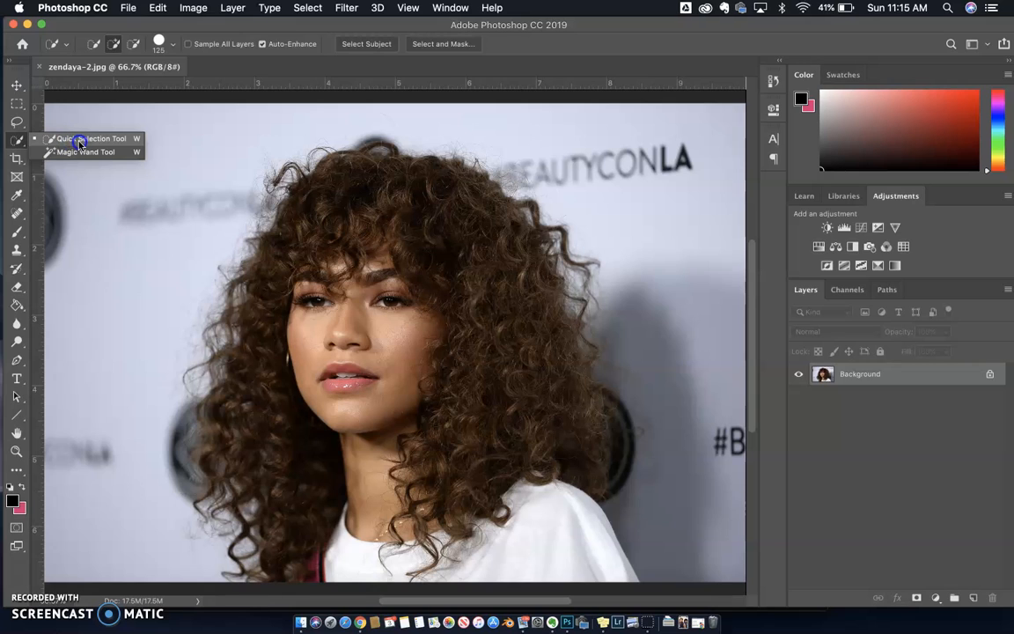
left_click(79, 140)
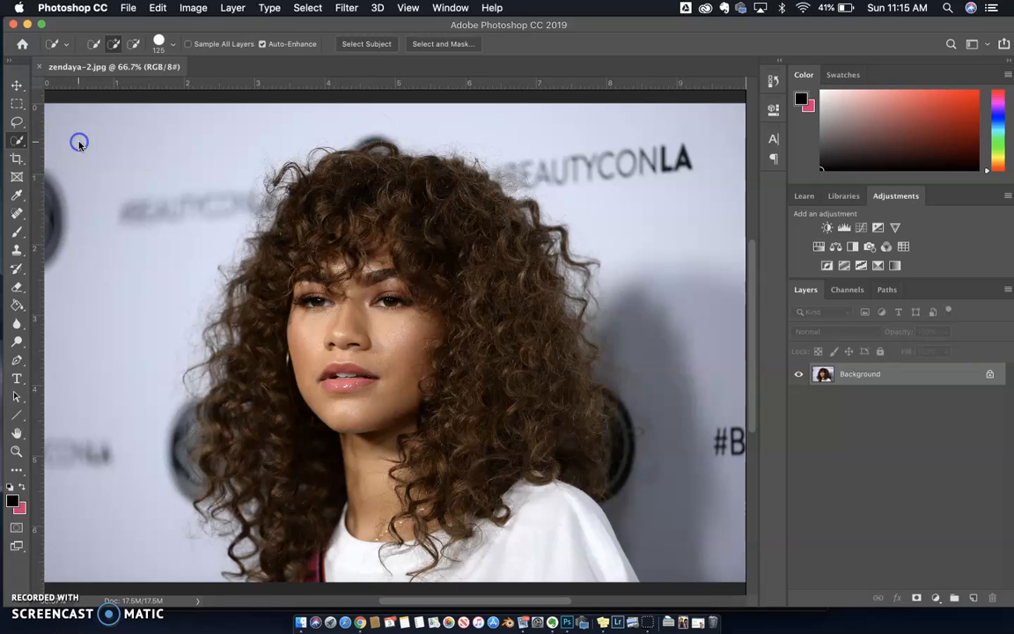
left_click(18, 144)
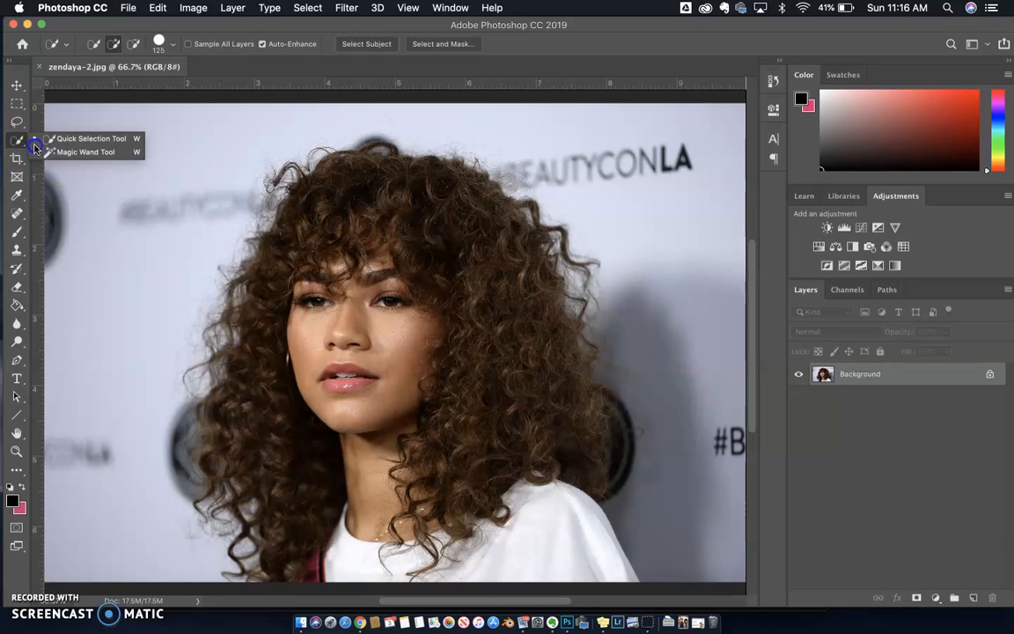
left_click(53, 139)
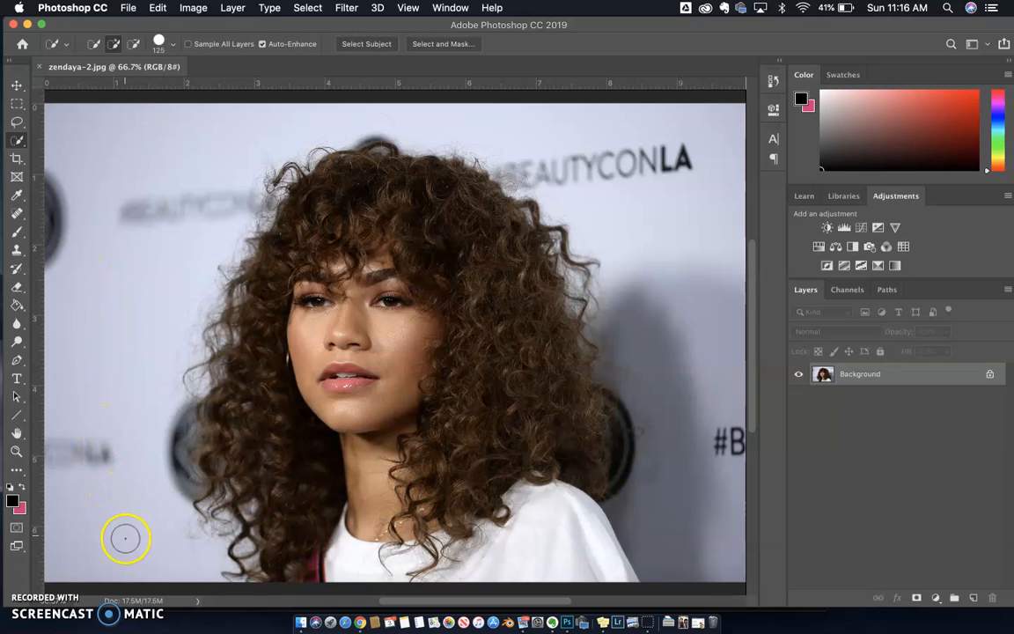
mouse_move(136, 562)
left_mouse_down()
mouse_move(115, 453)
mouse_move(118, 348)
mouse_move(229, 108)
mouse_move(384, 82)
mouse_move(403, 87)
mouse_move(363, 108)
mouse_move(617, 119)
mouse_move(610, 139)
mouse_move(682, 175)
mouse_move(684, 326)
left_mouse_up()
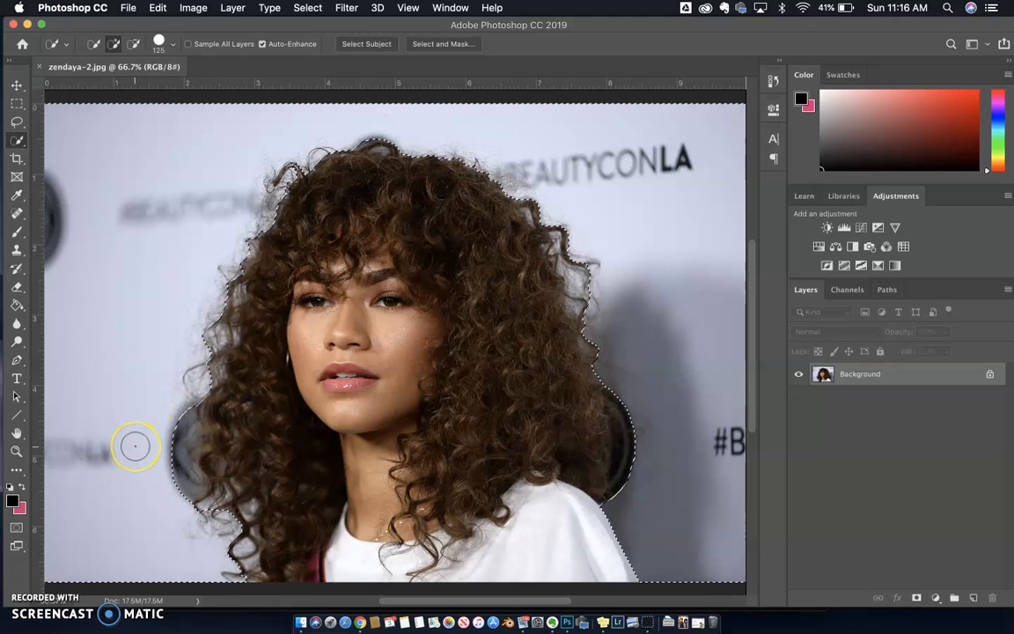
Step: Extend the selection over the dark round backdrop logo beside the hair on the photo's left side
key("alt")
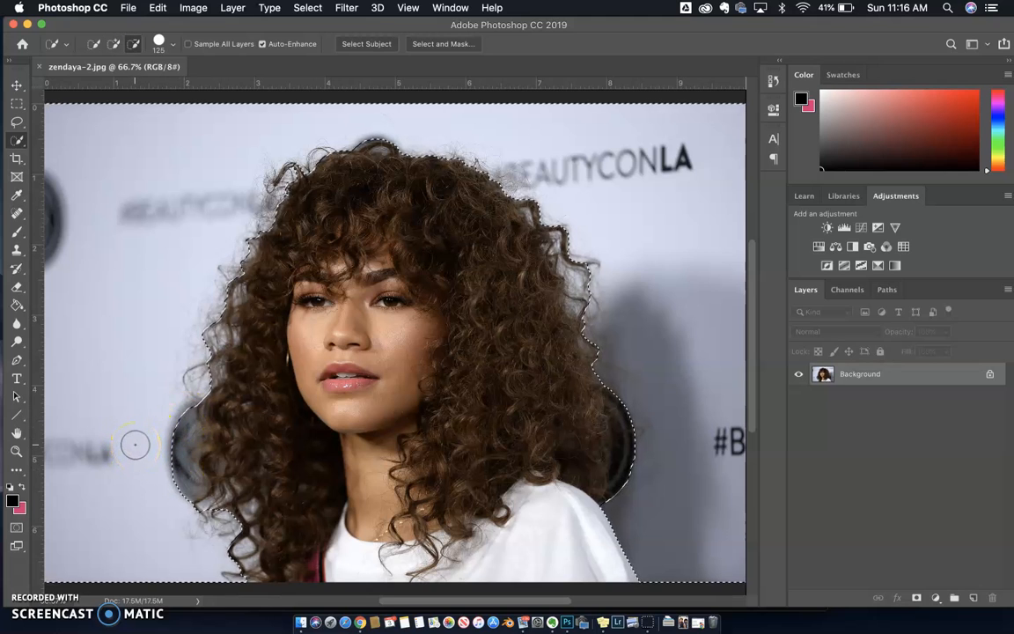
left_click(159, 432, "alt")
left_click_drag(164, 416, 167, 435)
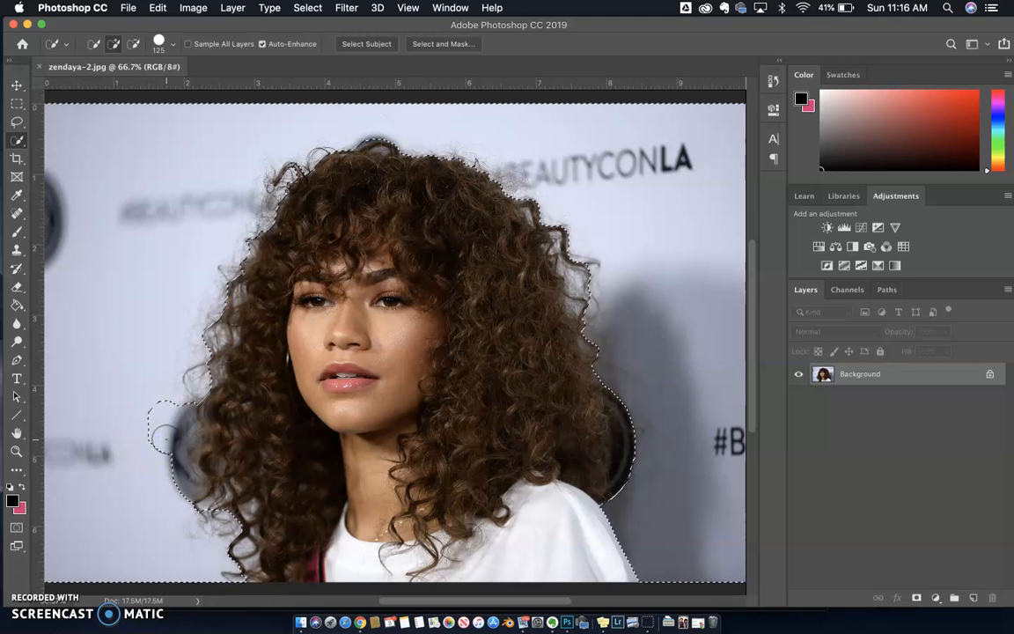
left_click_drag(171, 394, 169, 451)
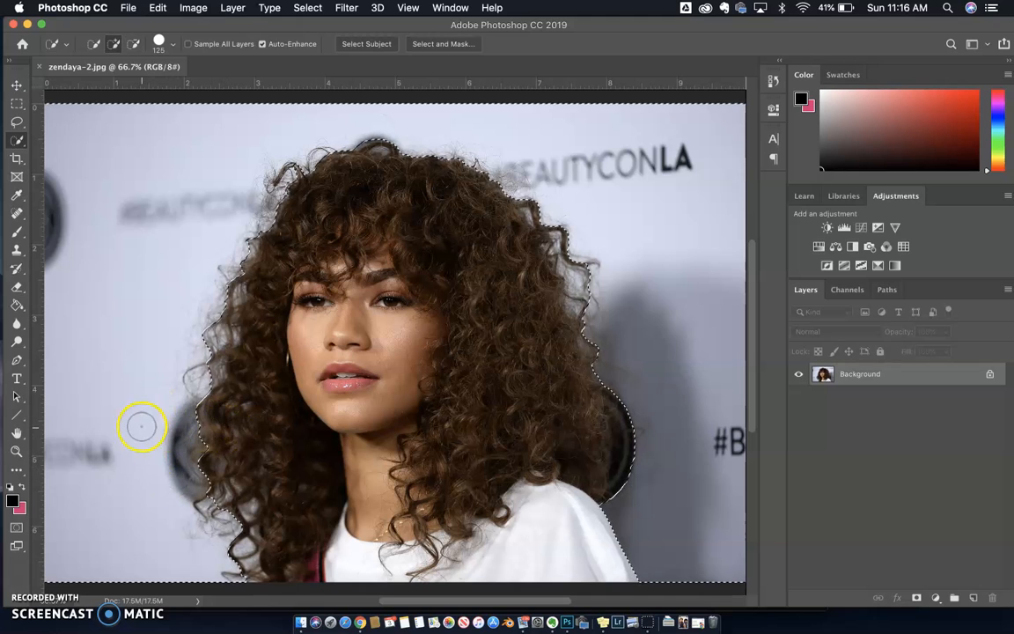
Step: Subtract the flyaway curls on the photo's left side from the selection and add the dark round logo beside the right-hand hair
key("alt")
mouse_move(179, 411)
left_mouse_down()
mouse_move(200, 406)
mouse_move(201, 310)
left_mouse_up()
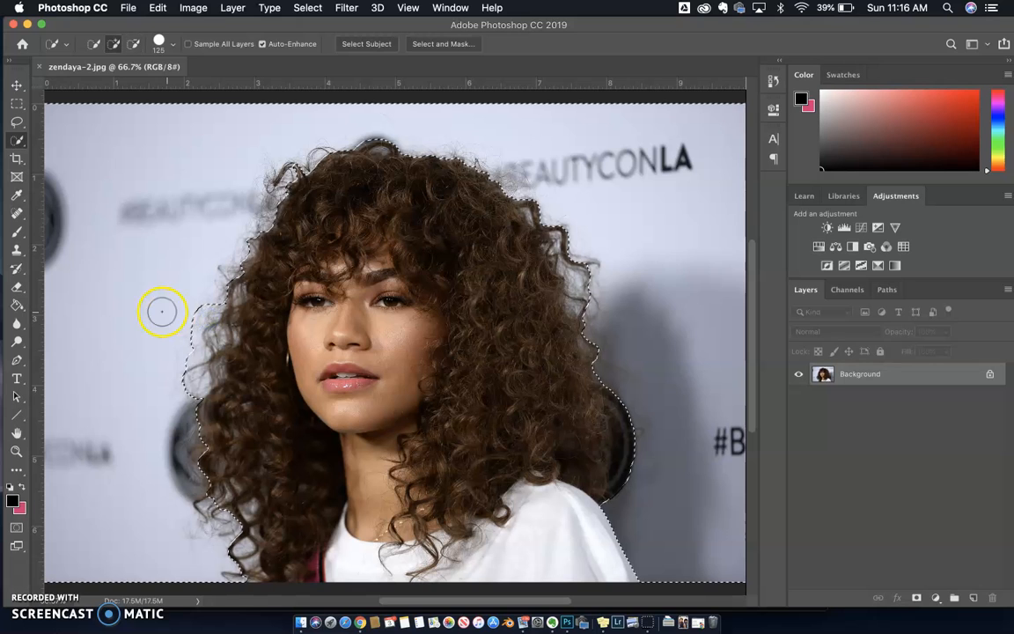
key("alt")
left_click_drag(261, 265, 278, 193)
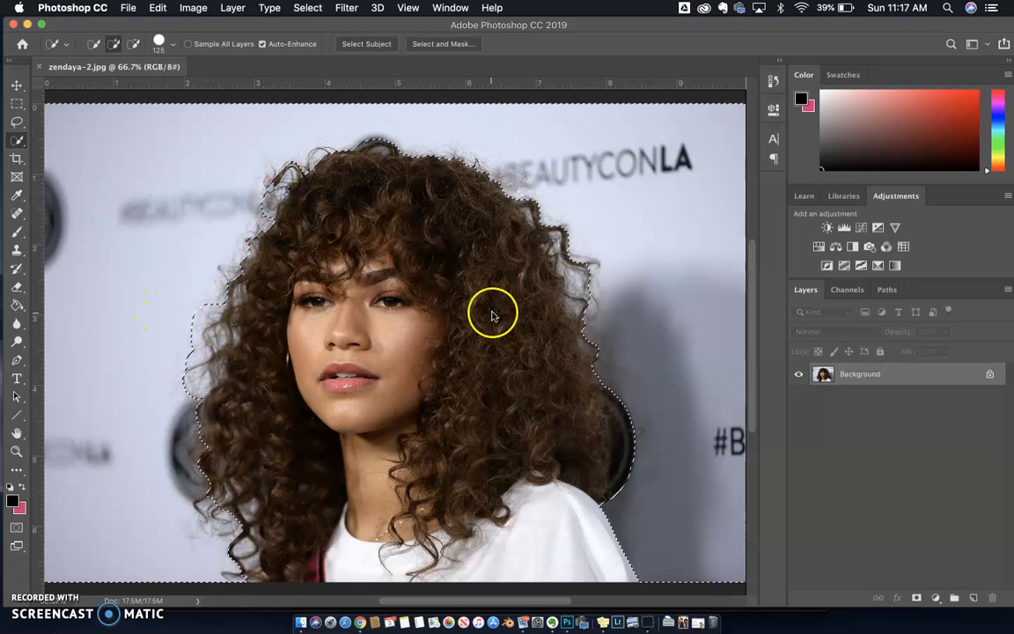
left_click_drag(642, 478, 633, 417)
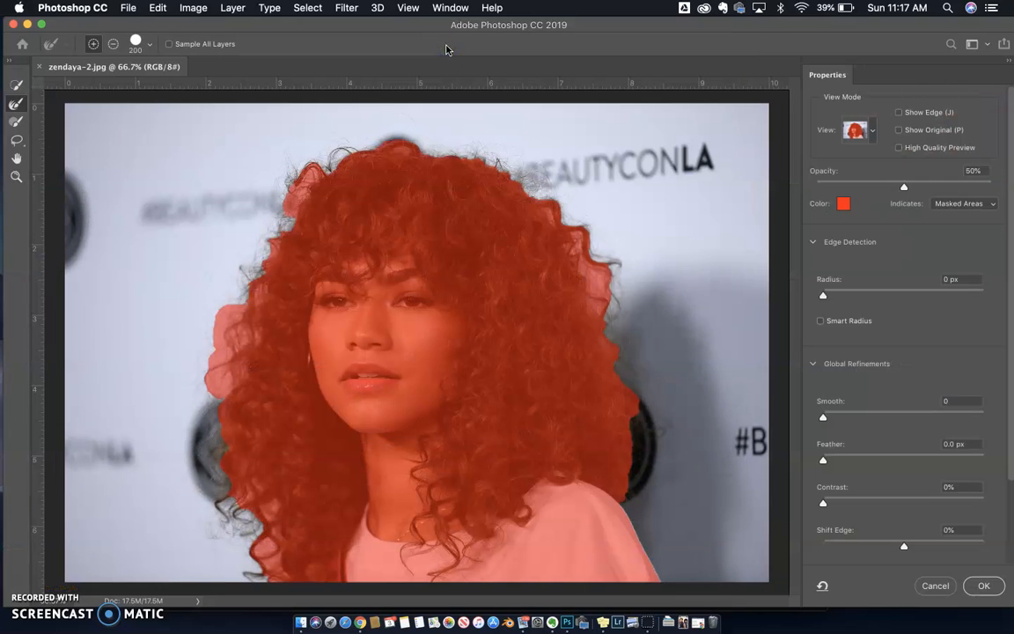
Step: In Select and Mask, paint along the hair's outline with the Refine Edge Brush to separate the loose curls from the backdrop
mouse_move(255, 203)
left_mouse_down()
mouse_move(267, 265)
mouse_move(286, 210)
mouse_move(245, 282)
mouse_move(290, 197)
mouse_move(346, 156)
left_mouse_up()
left_click(14, 105)
mouse_move(242, 285)
left_mouse_down()
mouse_move(270, 228)
mouse_move(256, 203)
mouse_move(289, 215)
mouse_move(303, 163)
left_mouse_up()
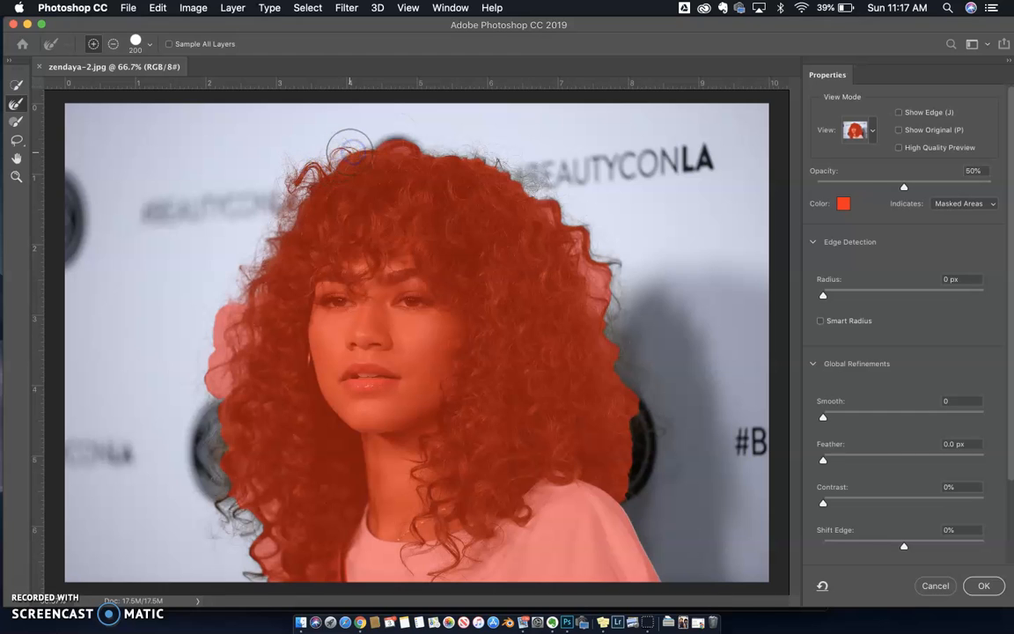
mouse_move(445, 154)
left_mouse_down()
mouse_move(547, 186)
mouse_move(568, 213)
mouse_move(608, 280)
mouse_move(610, 358)
left_mouse_up()
left_click(249, 515)
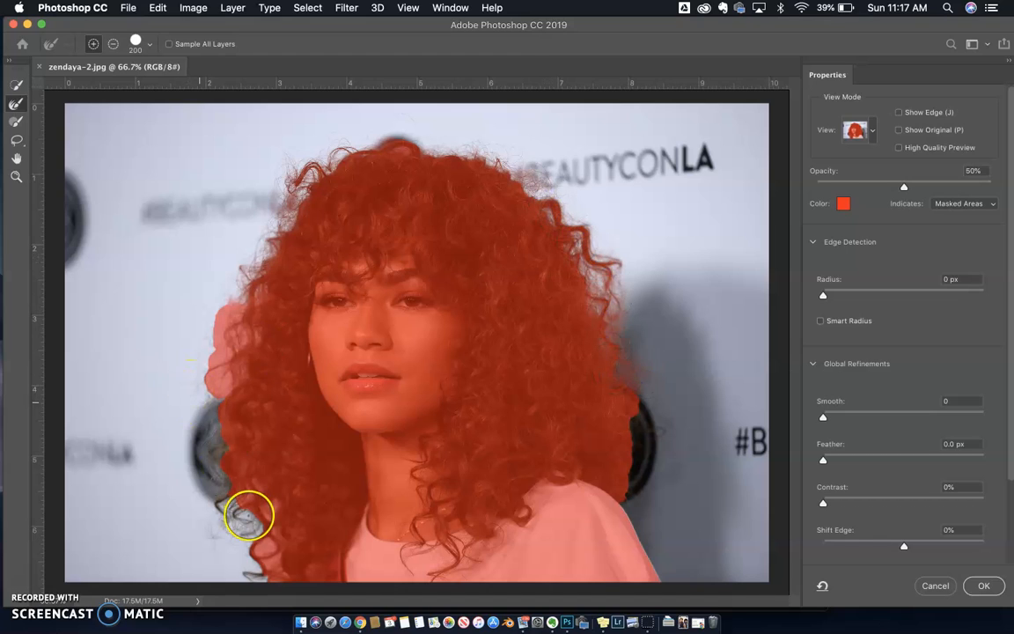
left_click_drag(249, 515, 223, 518)
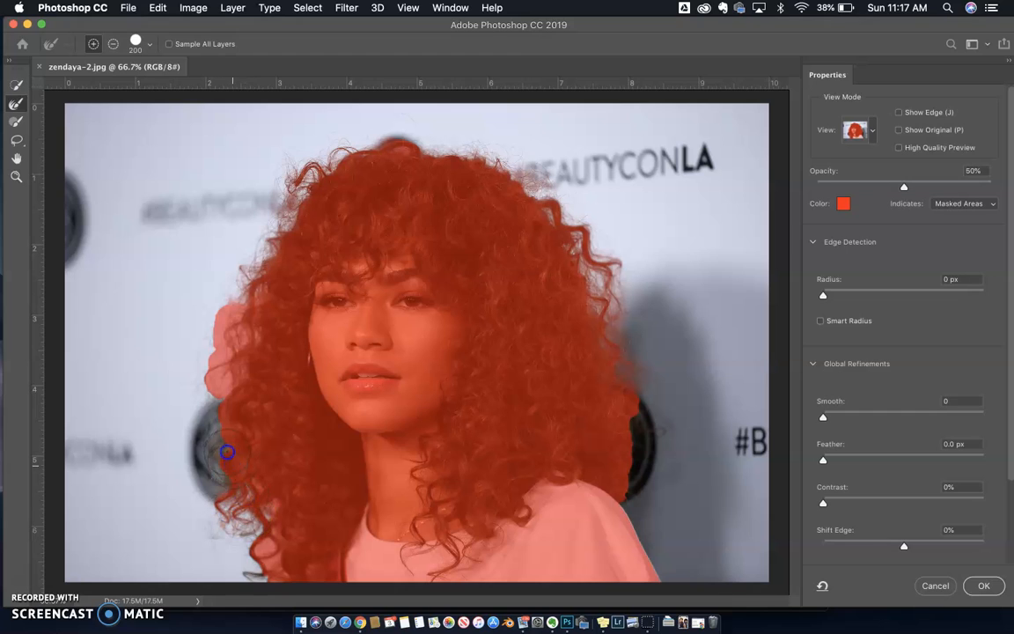
mouse_move(229, 392)
left_mouse_down()
mouse_move(229, 316)
mouse_move(255, 275)
left_mouse_up()
mouse_move(271, 563)
left_mouse_down()
mouse_move(249, 575)
mouse_move(281, 537)
left_mouse_up()
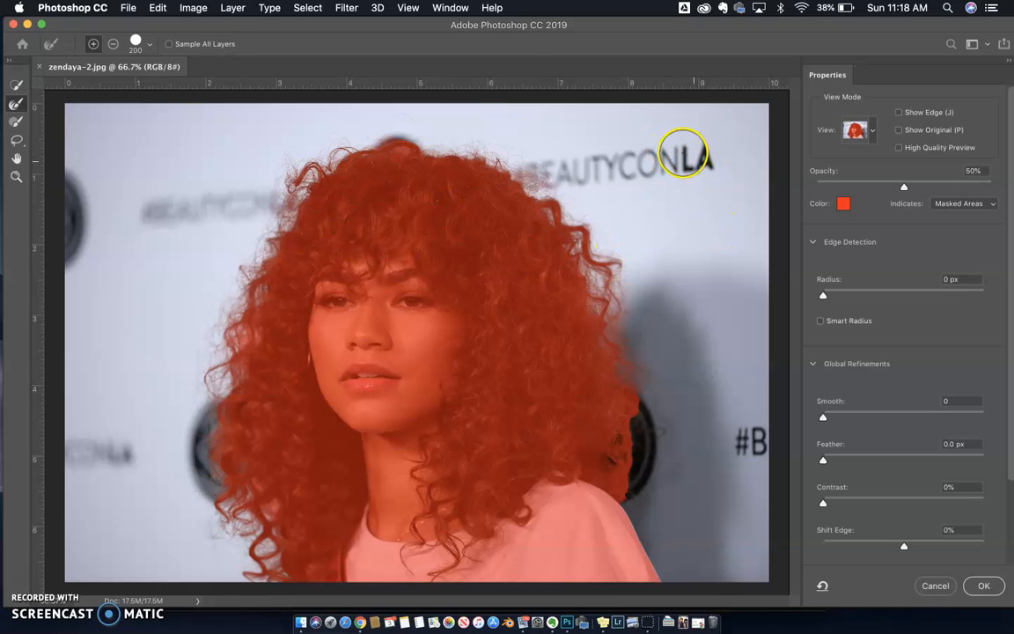
Step: Check the refined hair edge in the Marching Ants and Black & White views, return to Overlay, and apply the Select and Mask refinement
left_click_drag(678, 151, 655, 153)
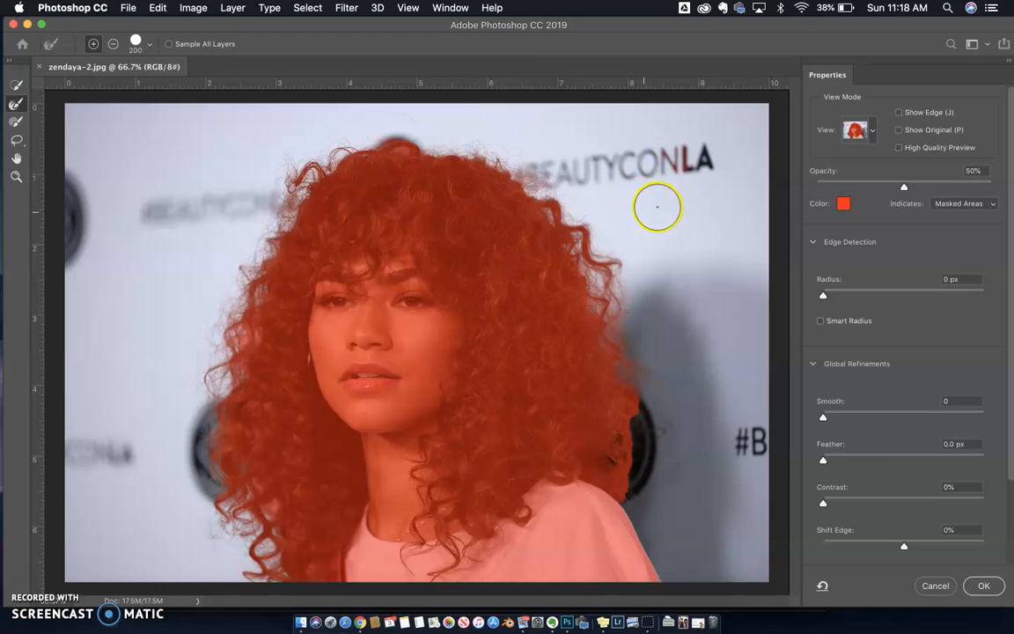
left_click(849, 132)
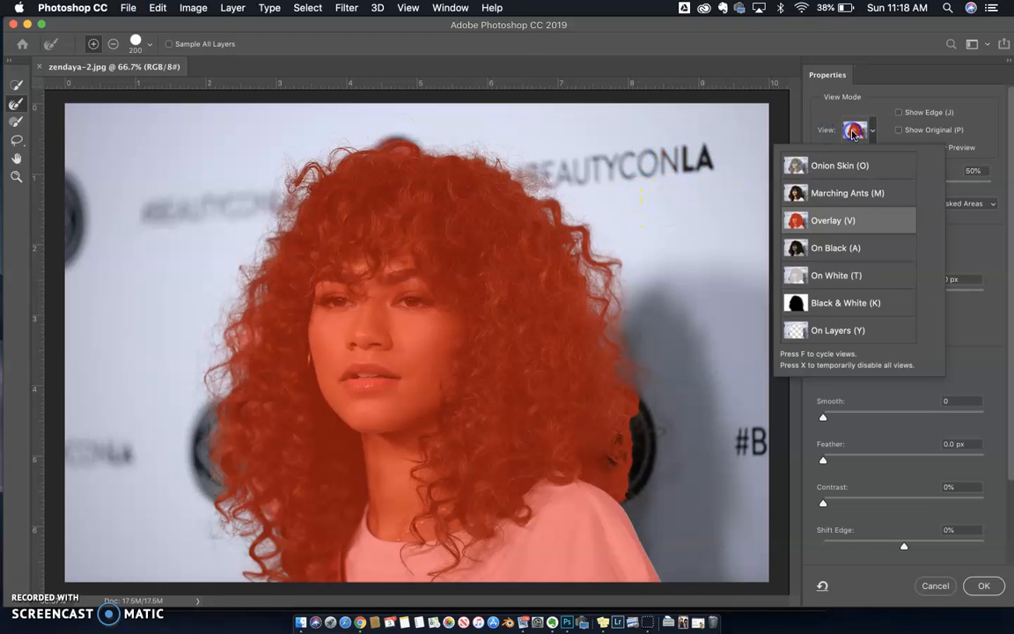
left_click(849, 170)
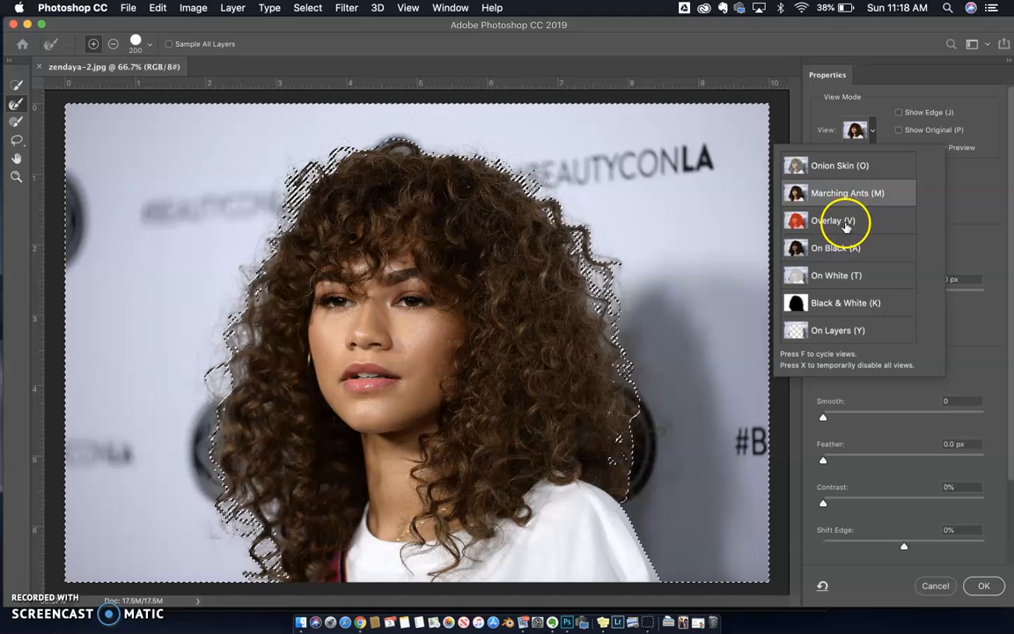
left_click(844, 274)
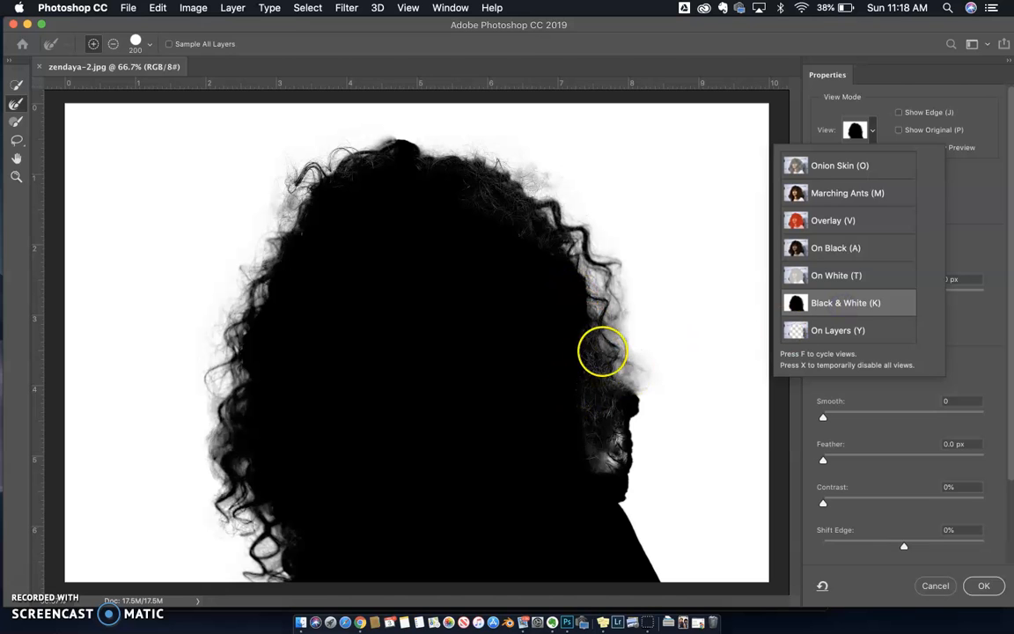
left_click(833, 222)
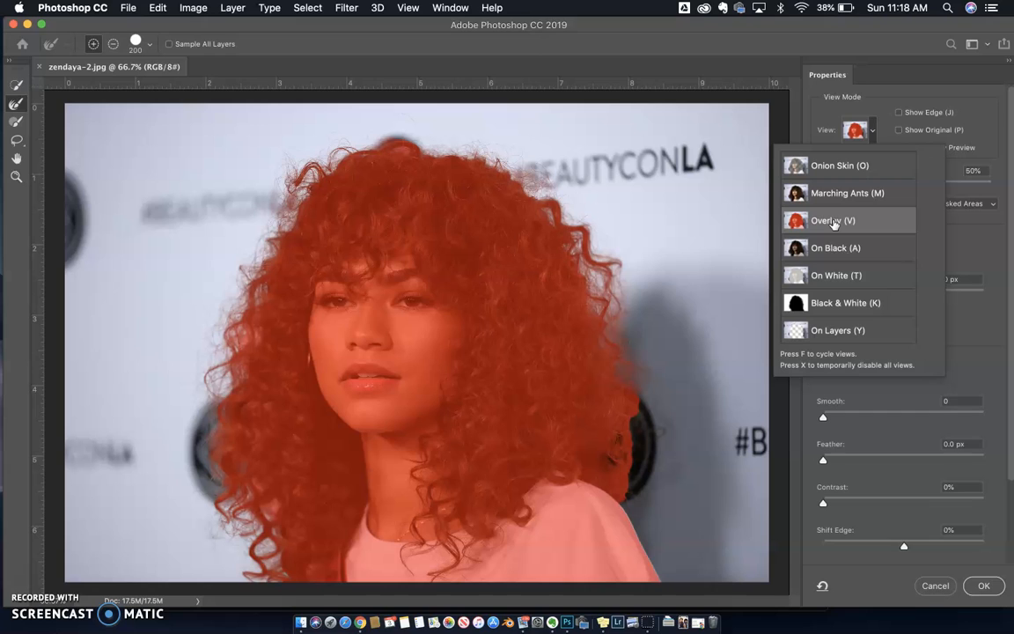
left_click(878, 104)
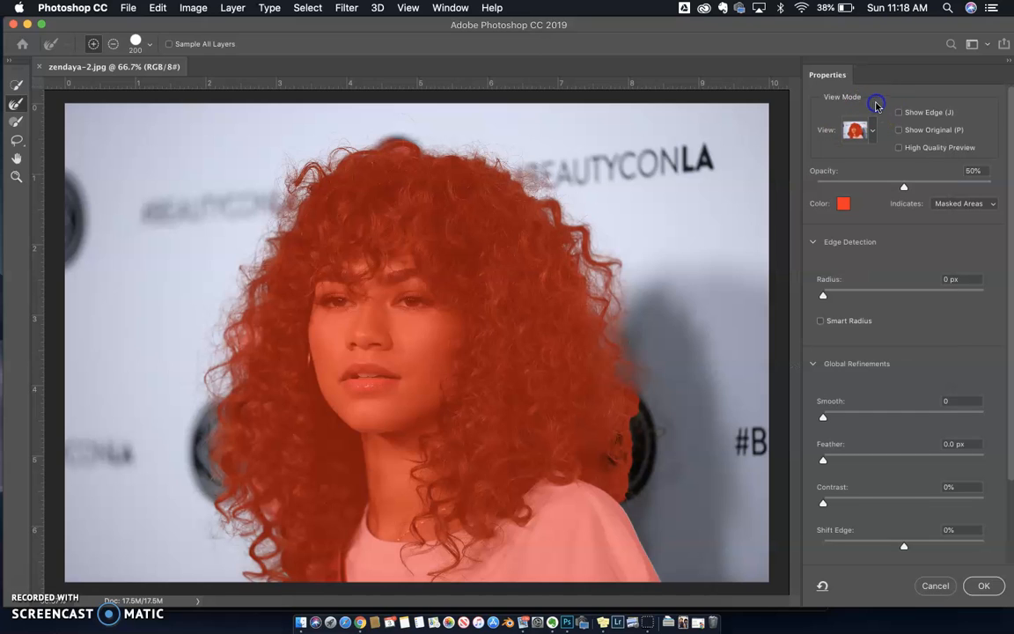
left_click(983, 586)
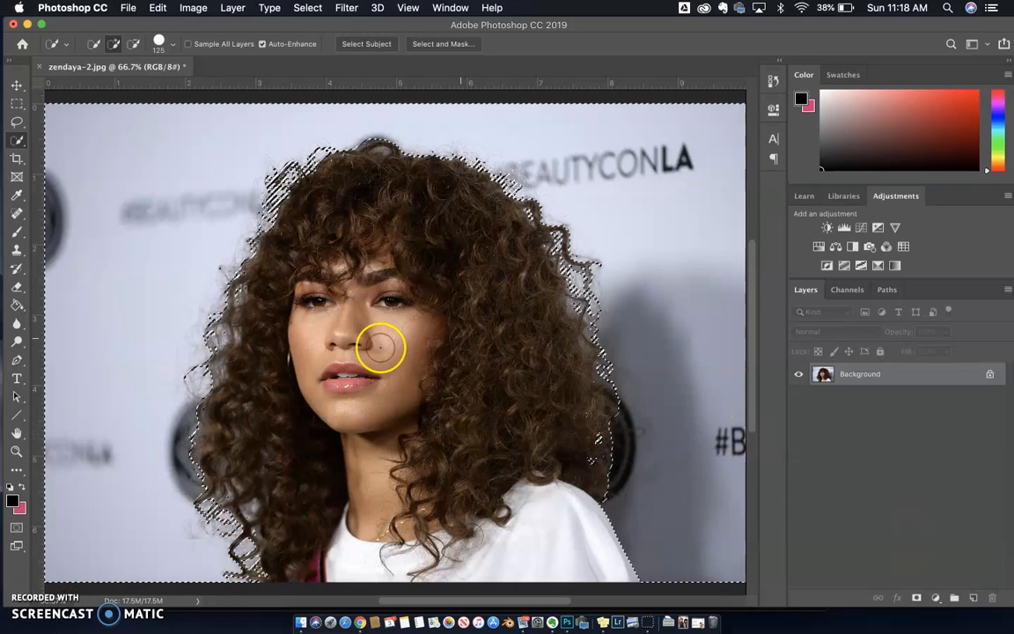
Step: Fill the selected backdrop around the woman with white in Normal mode at 100% opacity
scroll(380, 348, "left", 10)
scroll(381, 348, "right", 15)
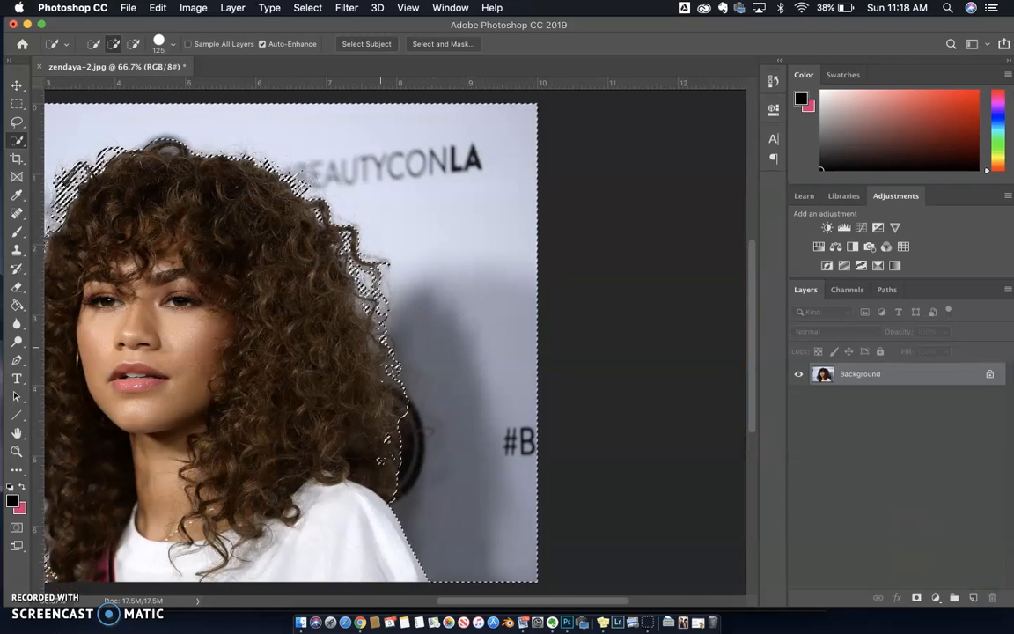
scroll(381, 347, "left", 5)
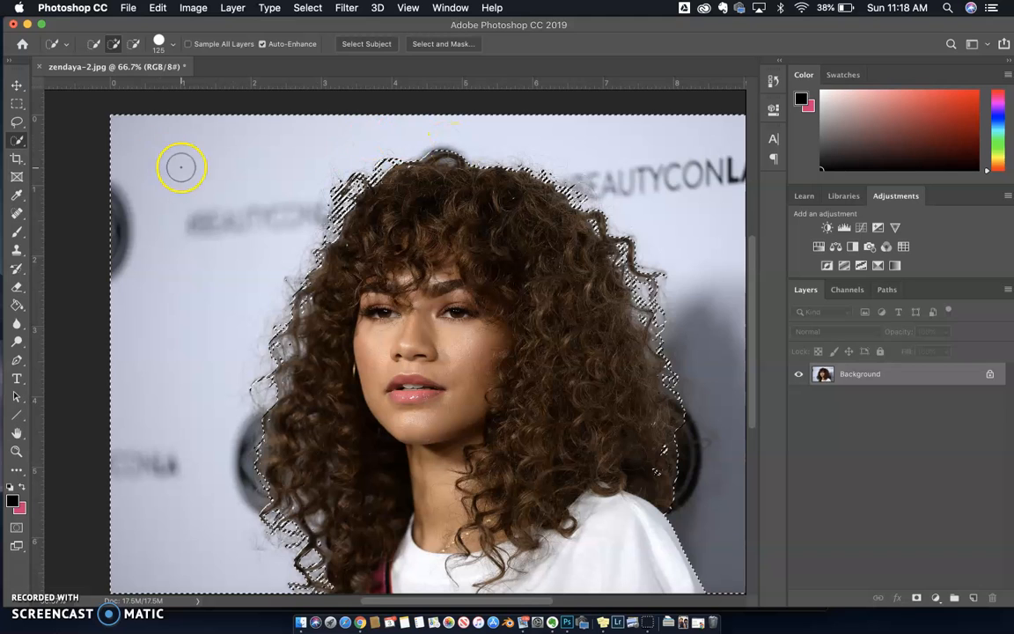
scroll(181, 167, "right", 3)
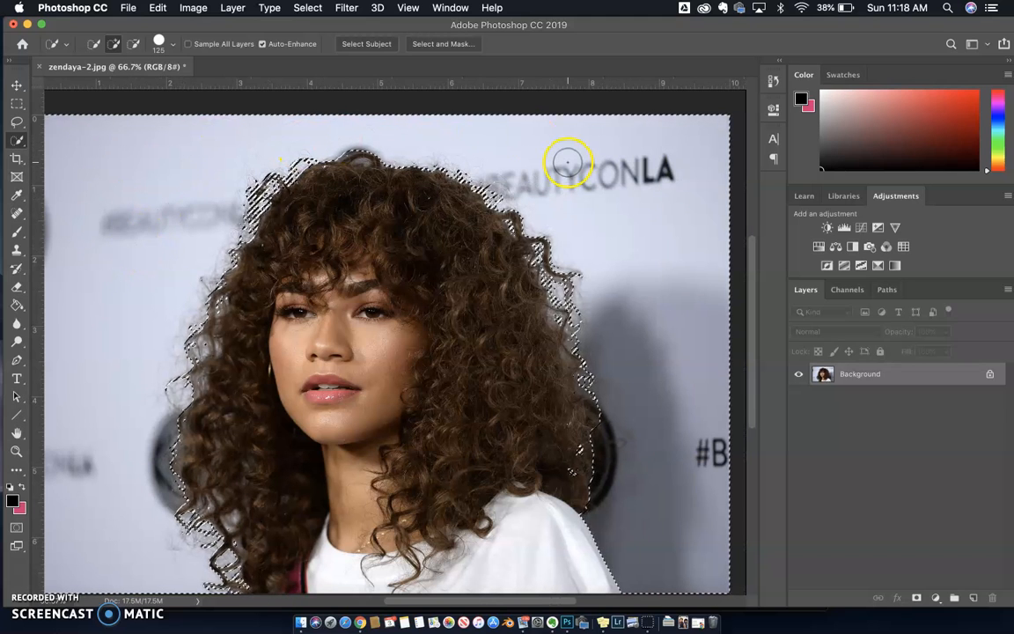
left_click(158, 8)
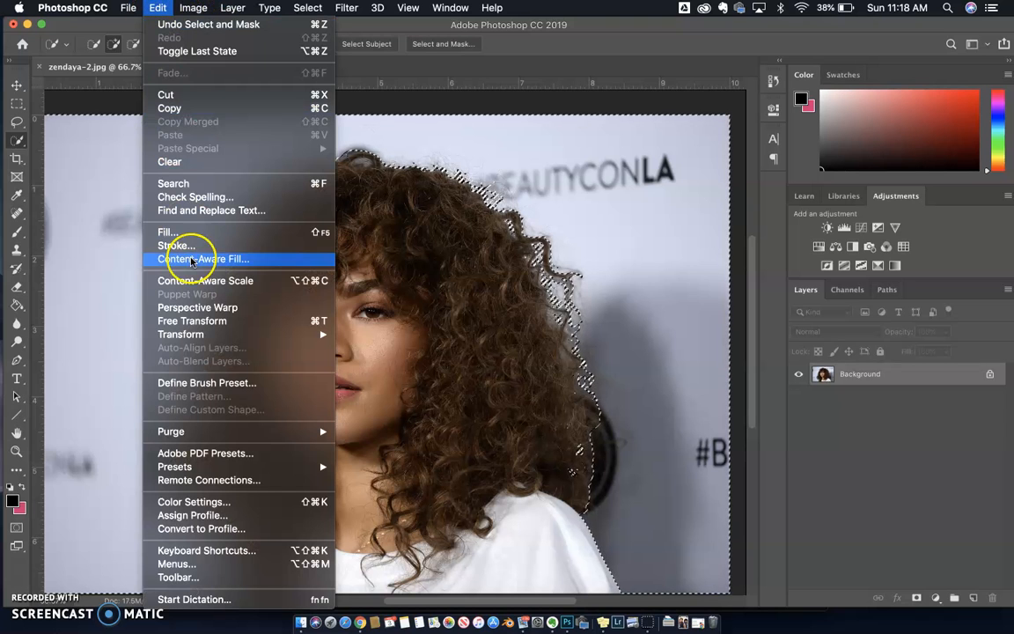
left_click(187, 233)
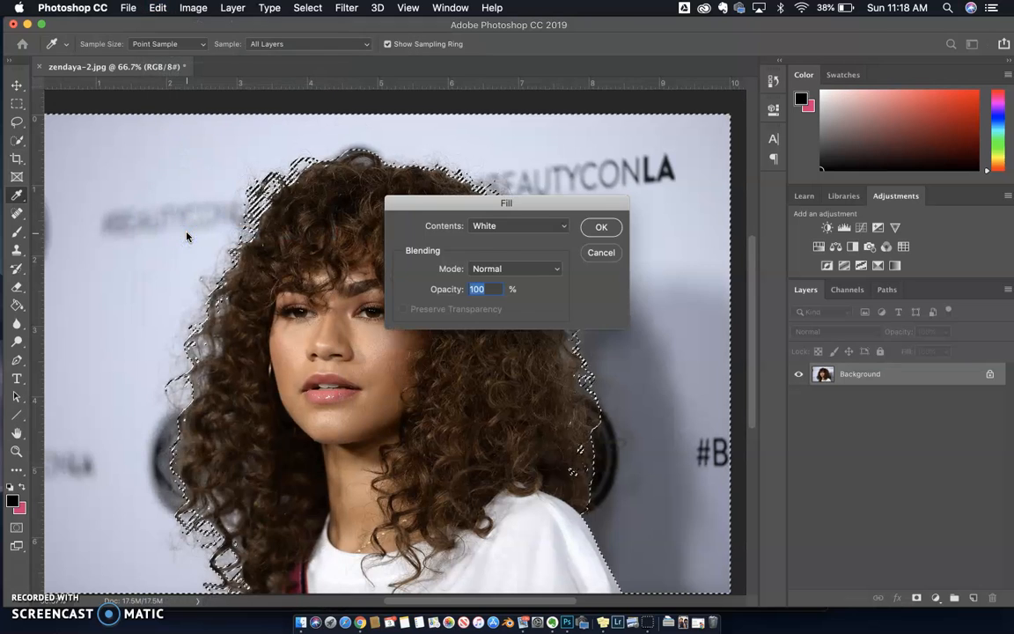
left_click(494, 226)
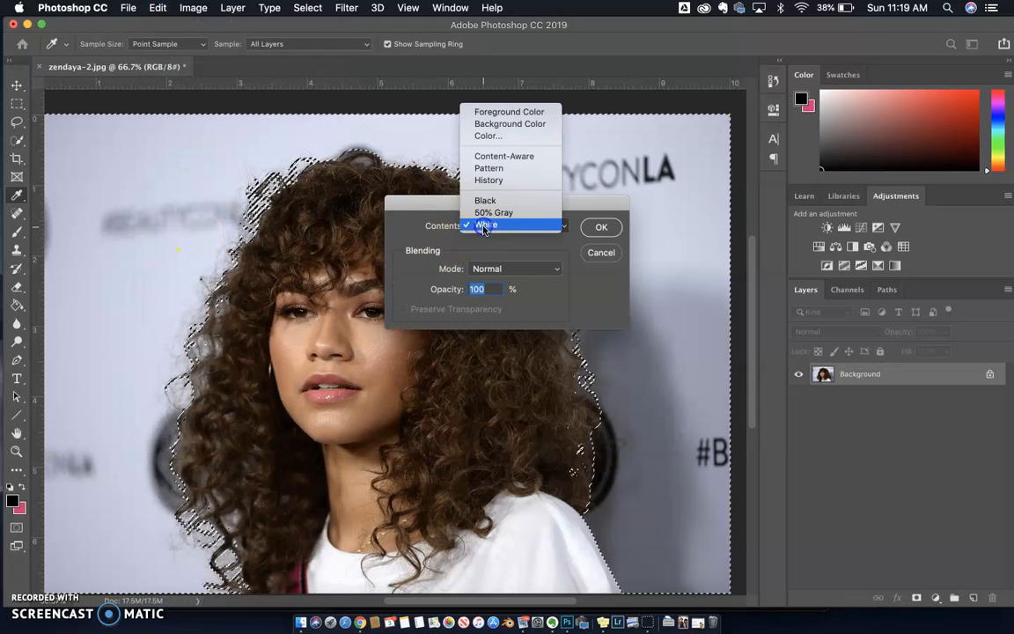
left_click(497, 226)
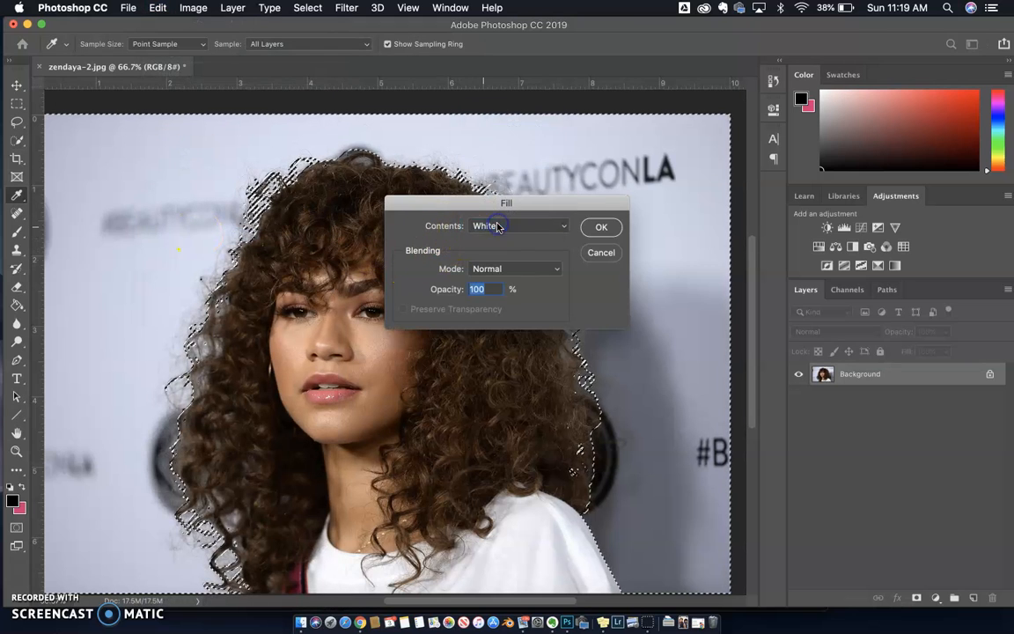
left_click(600, 229)
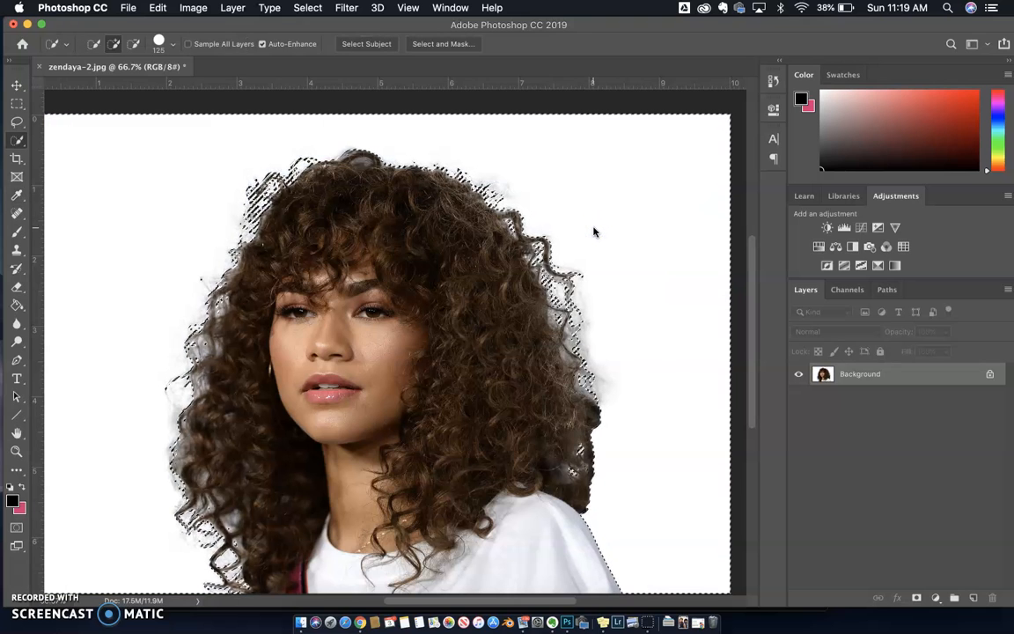
Step: Check the hair's outline against the white backdrop and deselect the selection
scroll(517, 302, "down", 4)
scroll(517, 302, "up", 5)
scroll(517, 303, "down", 3)
scroll(516, 303, "right", 2)
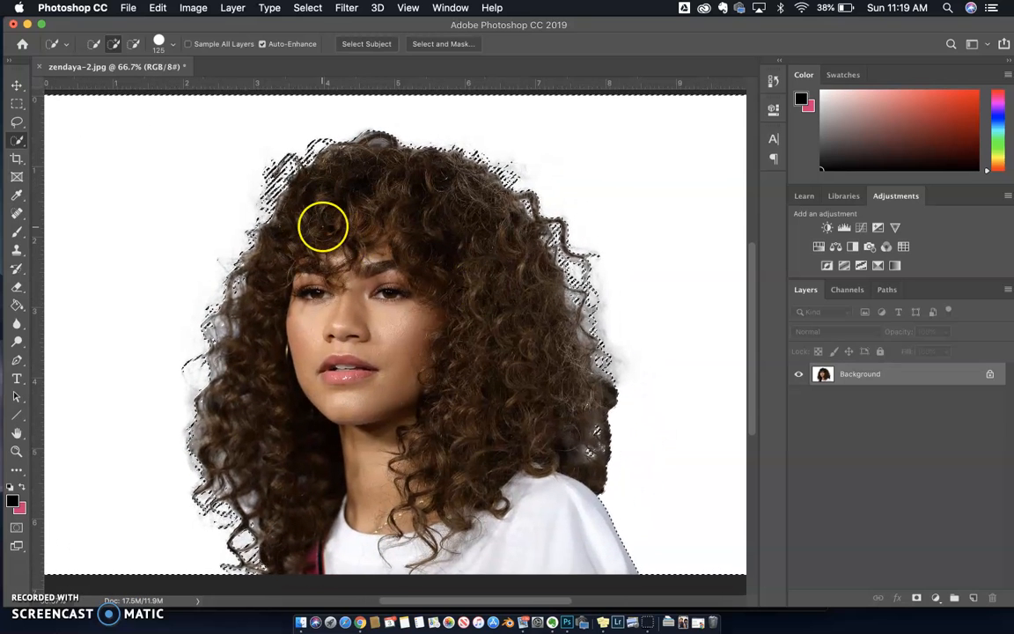
left_click(307, 8)
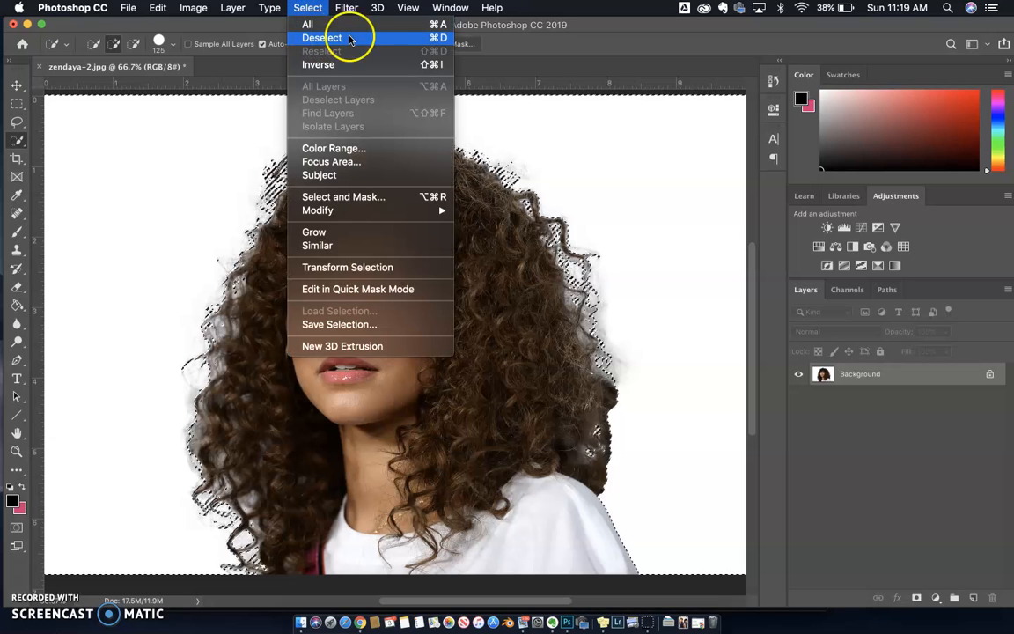
left_click(431, 37)
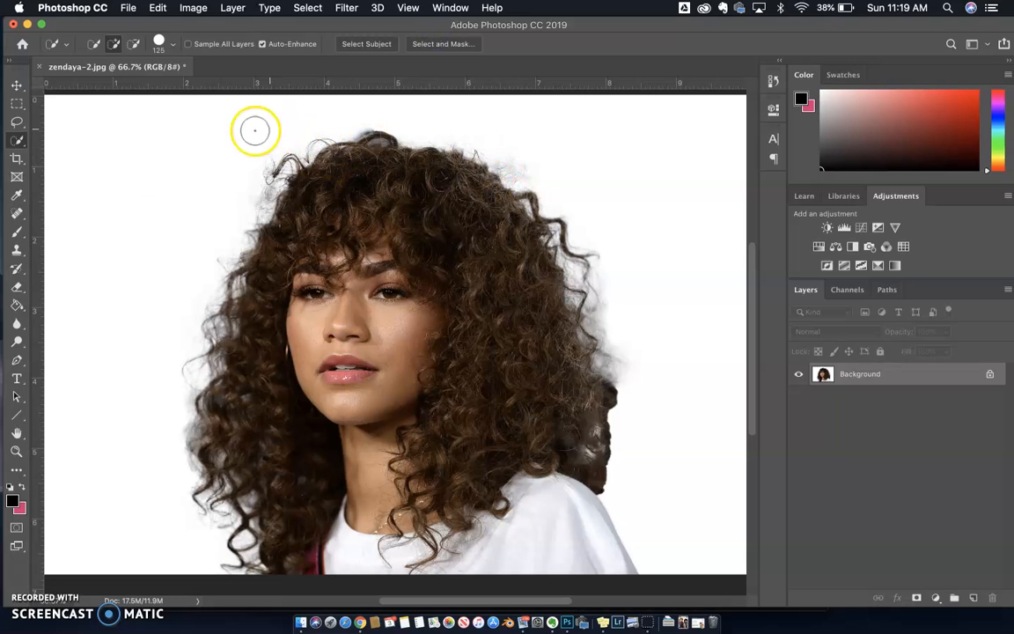
Step: Convert the portrait with a Black & White adjustment, setting Reds to 36% and Yellows to 70%
left_click(188, 10)
mouse_move(195, 46)
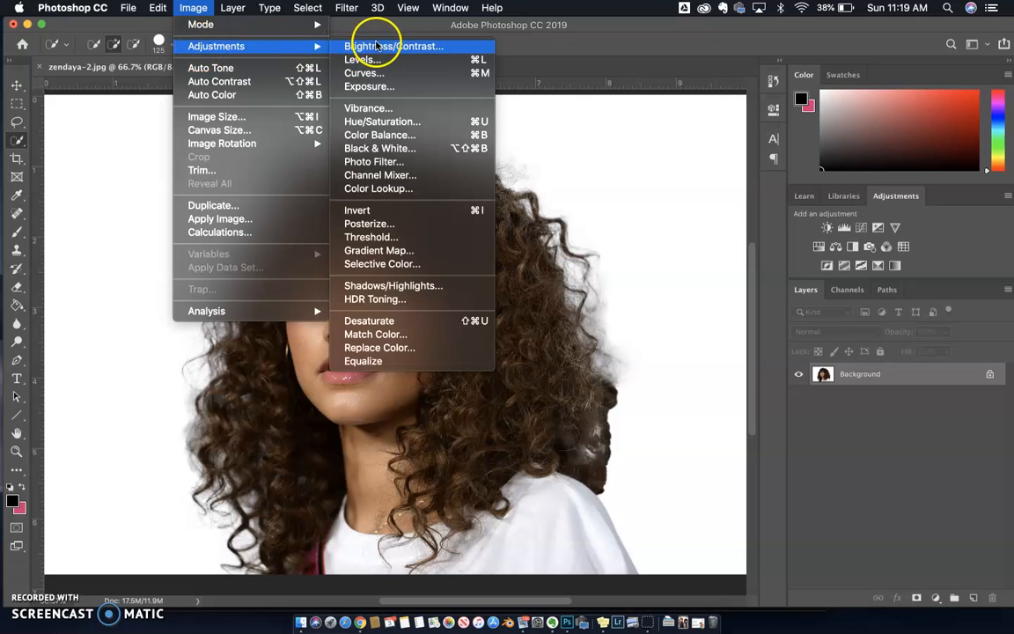
left_click(389, 148)
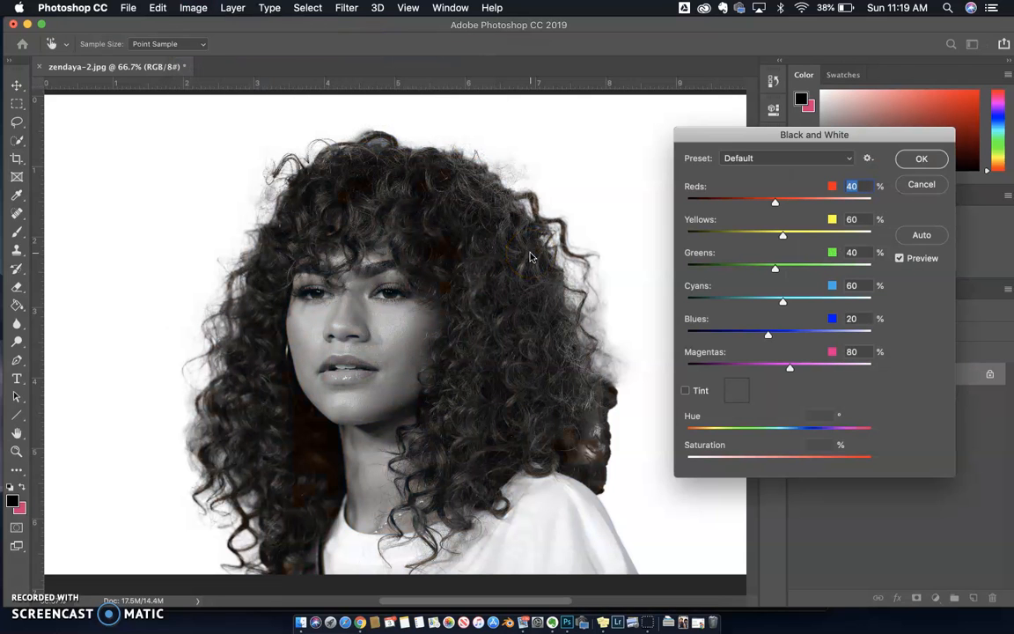
left_click(776, 202)
left_click_drag(736, 208, 787, 238)
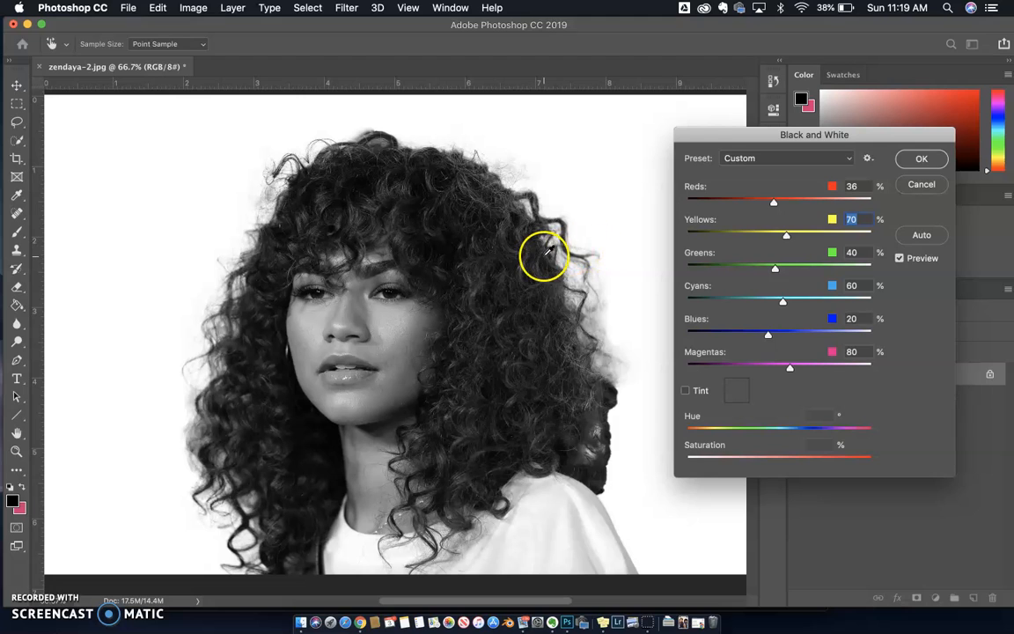
left_click(916, 158)
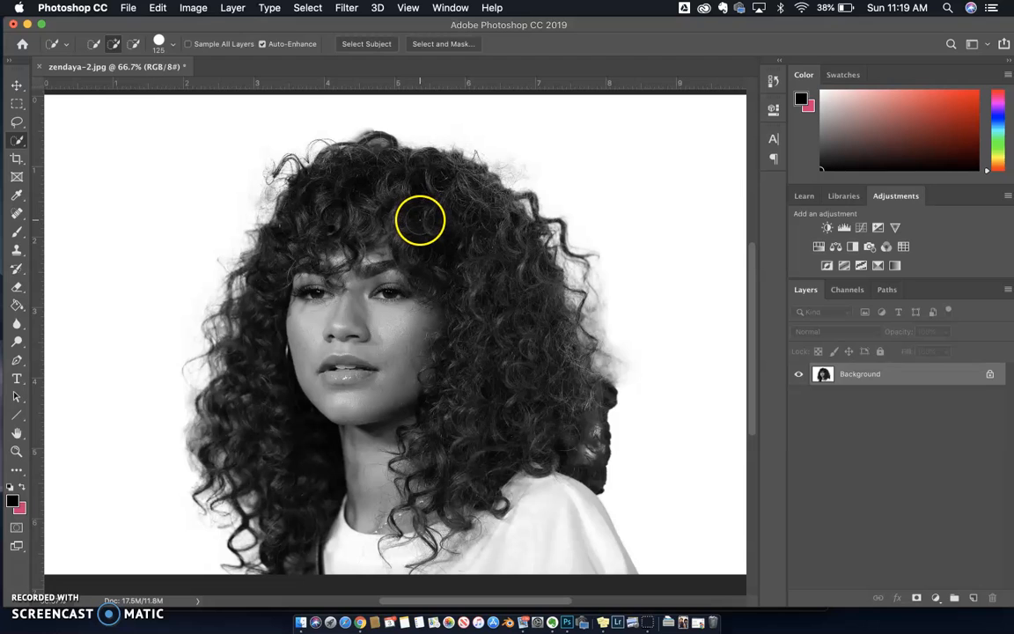
Step: Try the Threshold adjustment on the portrait at levels 52, 226, 106 and 113 without applying it
left_click(196, 10)
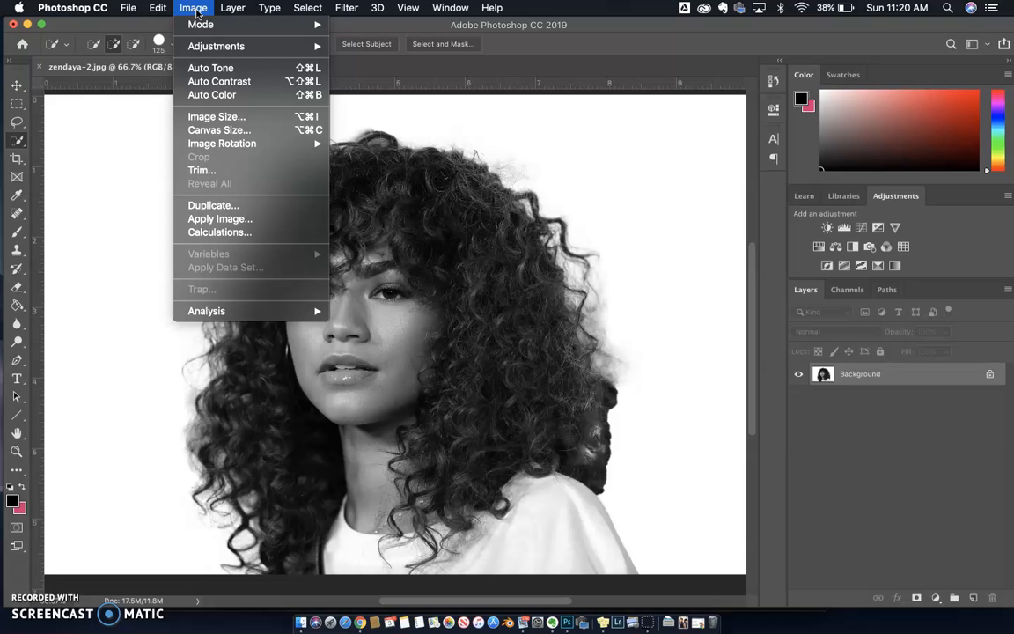
mouse_move(203, 45)
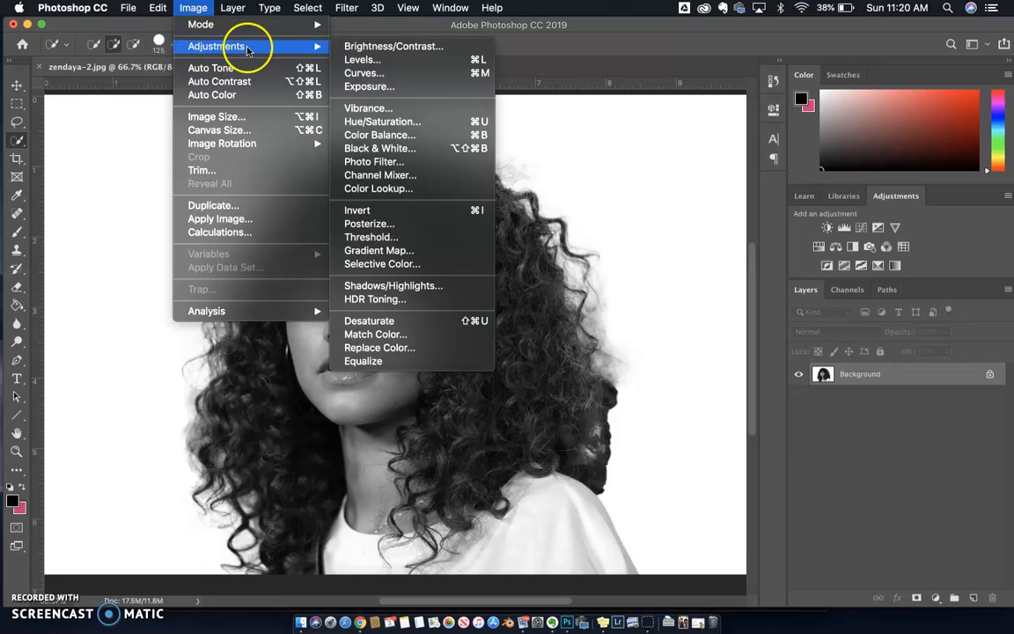
left_click(393, 238)
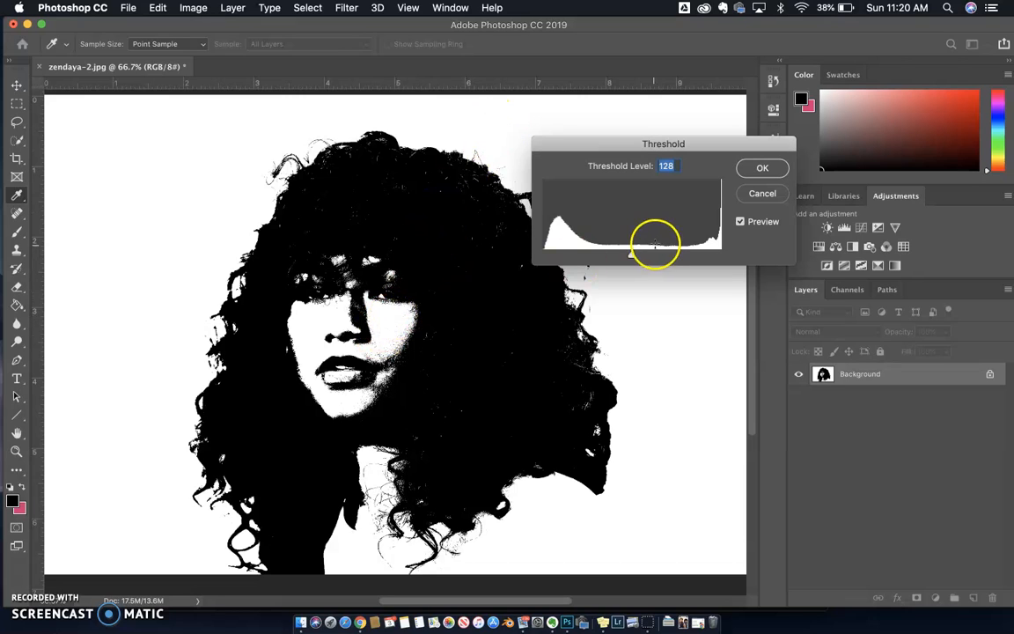
left_click_drag(626, 256, 578, 254)
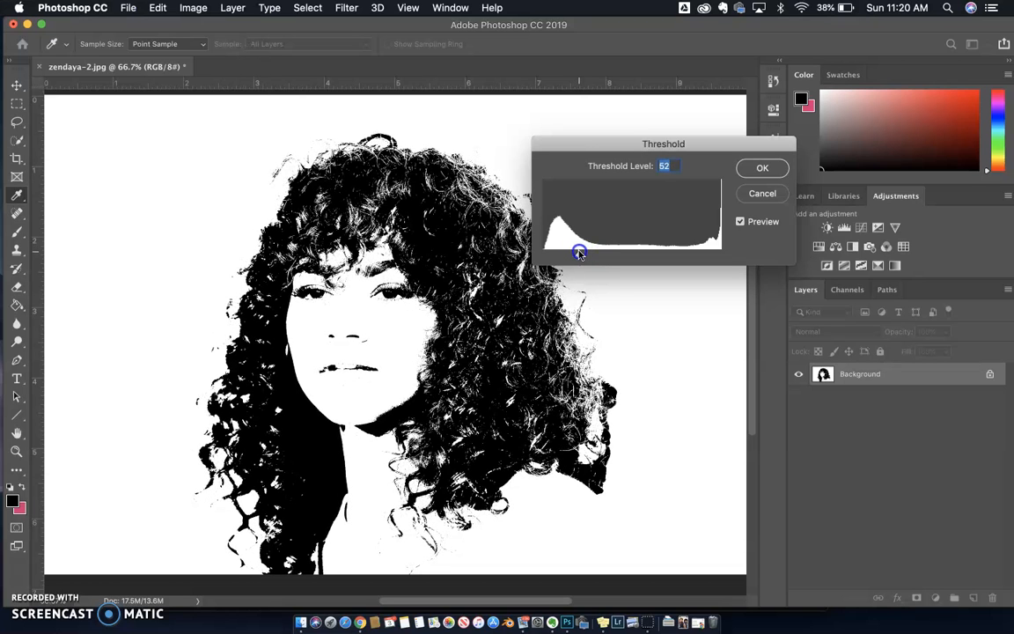
left_click_drag(580, 254, 701, 252)
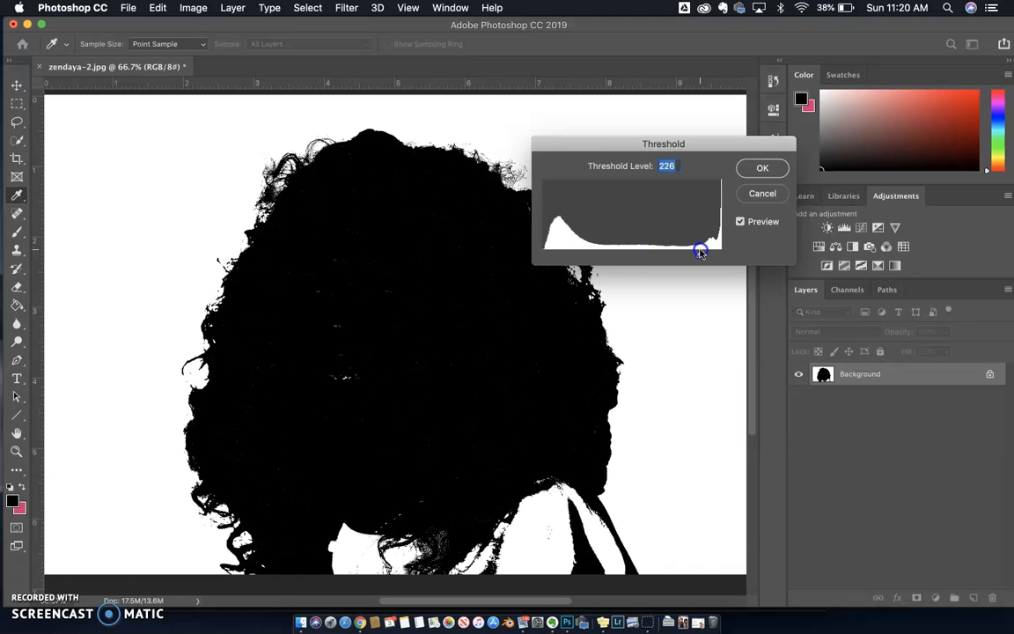
left_click_drag(689, 252, 616, 255)
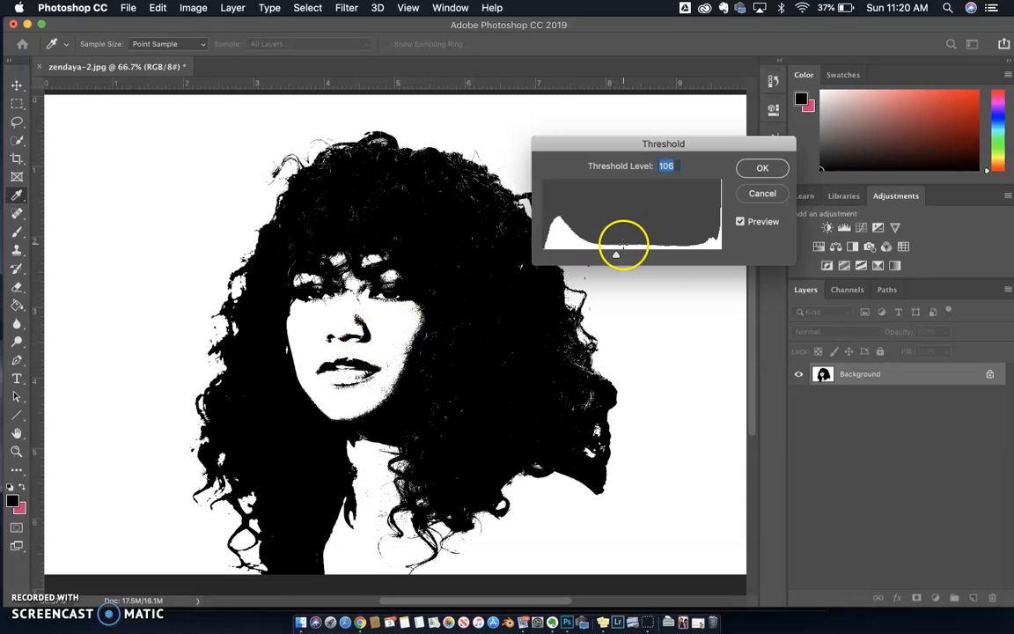
left_click_drag(615, 254, 621, 256)
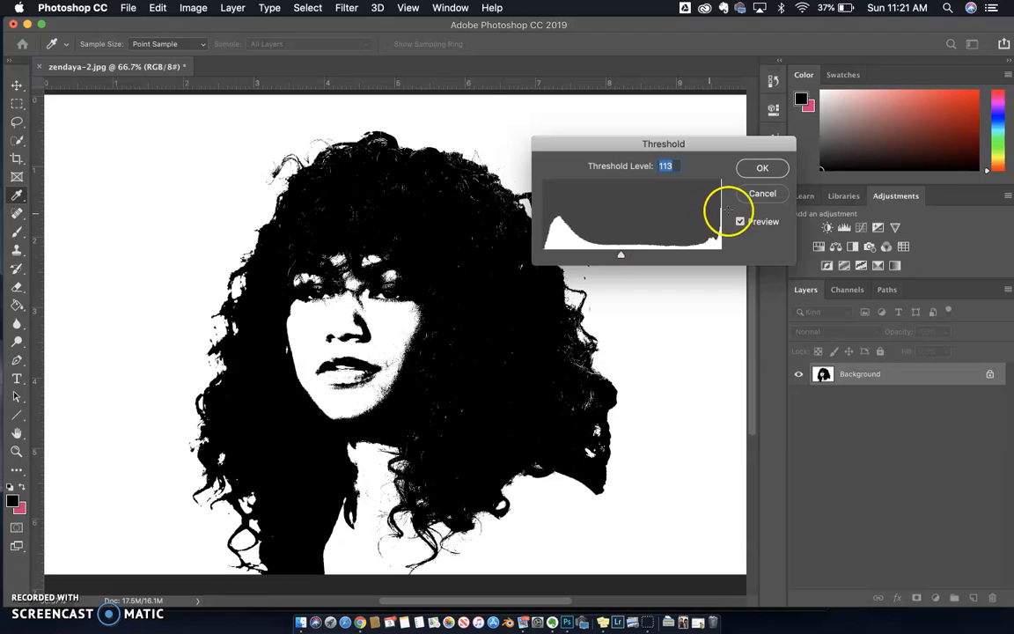
left_click(762, 192)
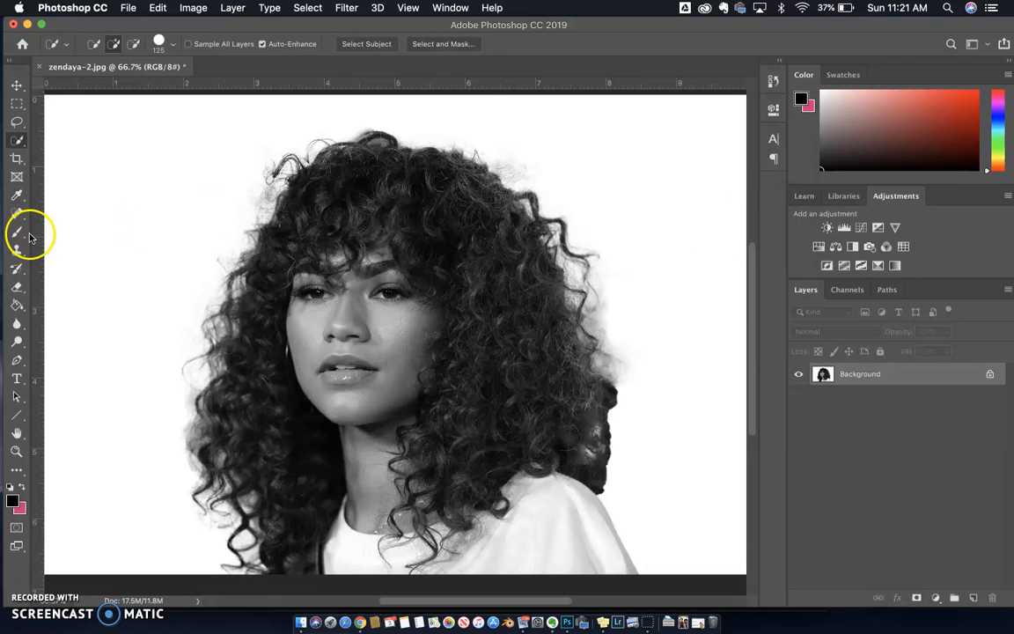
Step: Activate the Burn tool and set its brush size to 52 px
left_click(19, 346)
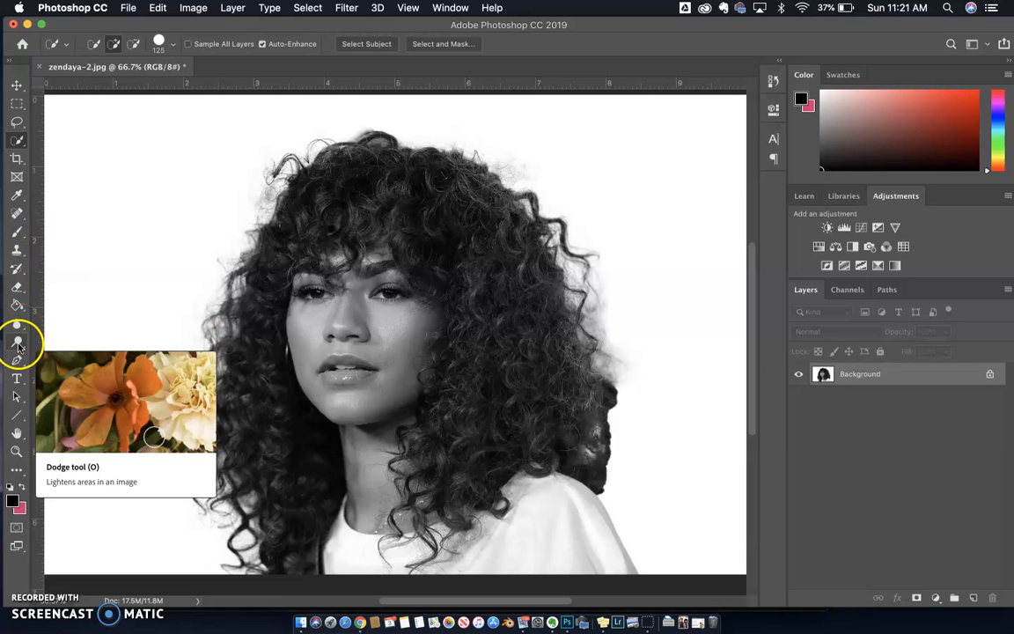
left_click(18, 346)
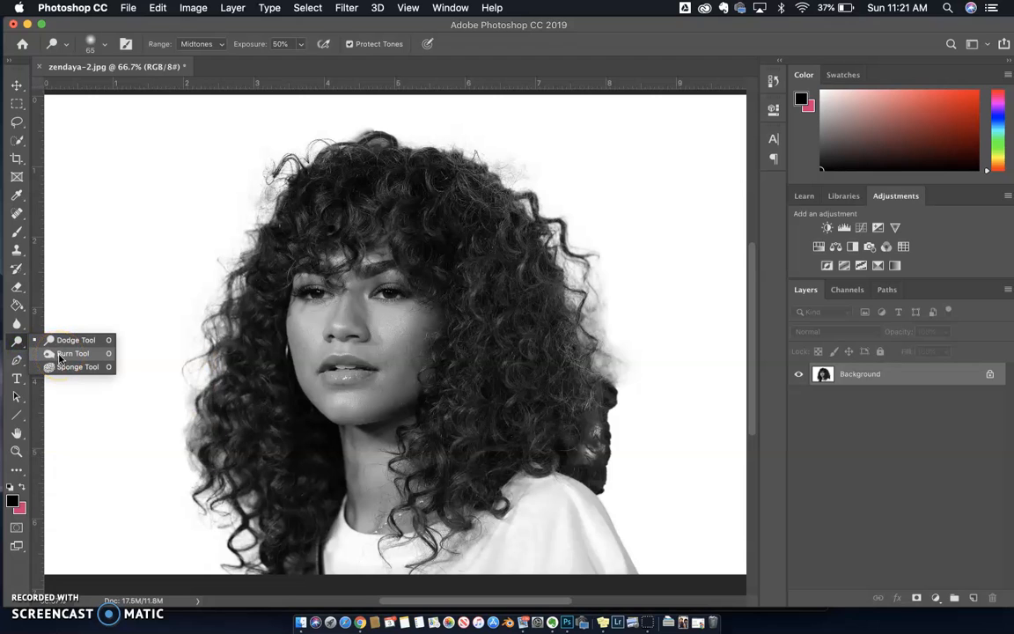
left_click(15, 346)
left_click_drag(20, 345, 62, 355)
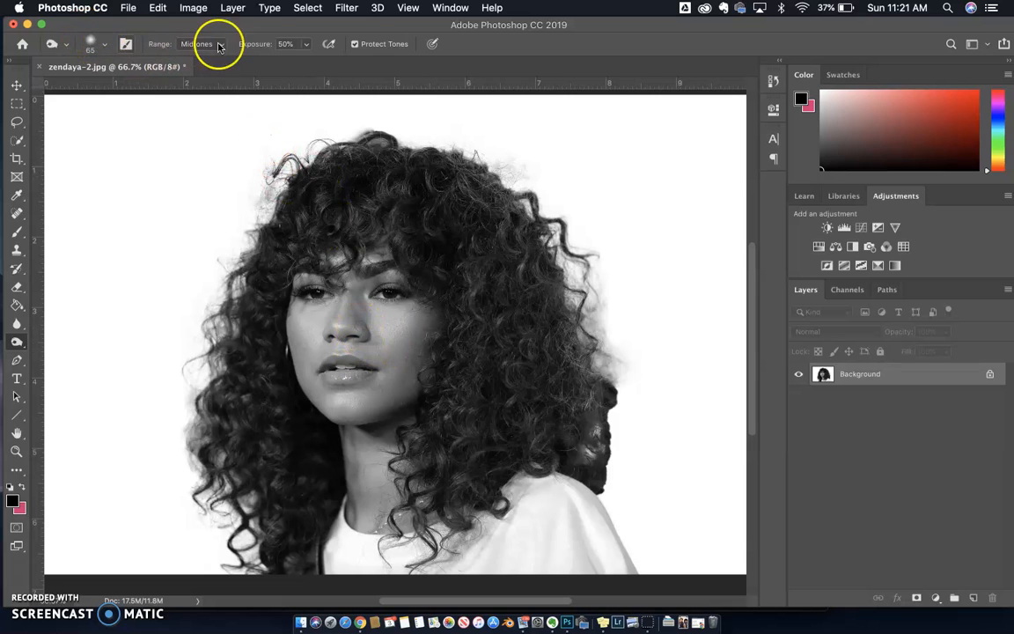
left_click(103, 45)
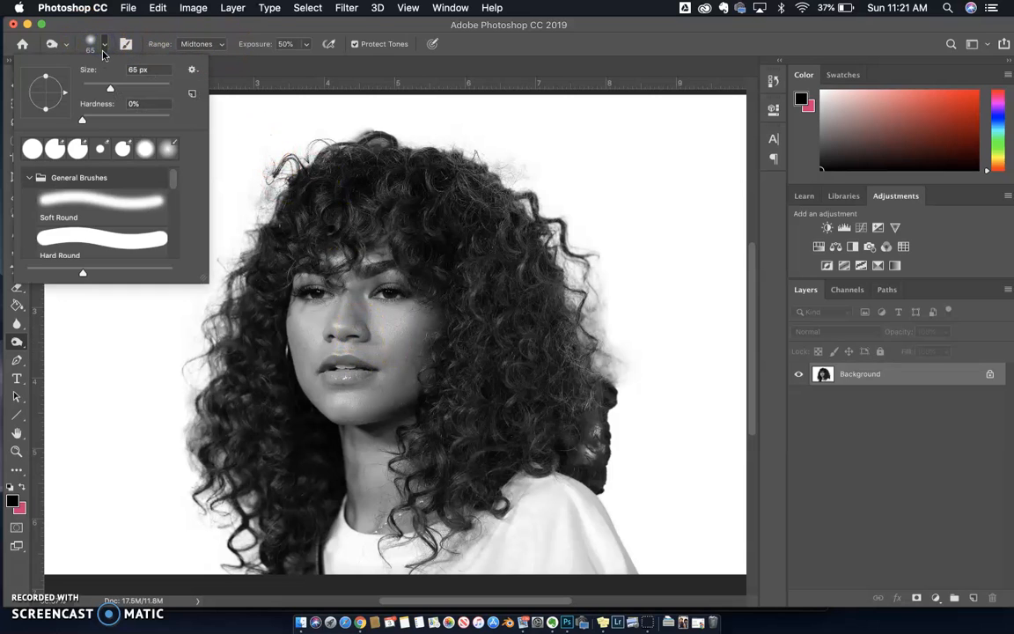
left_click_drag(109, 87, 104, 87)
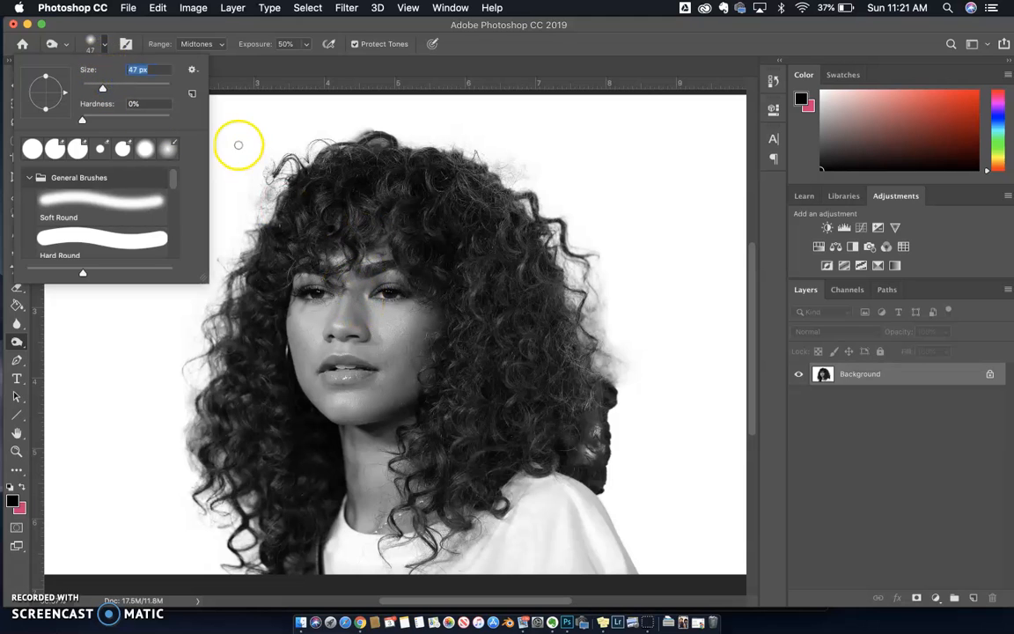
left_click_drag(103, 90, 105, 89)
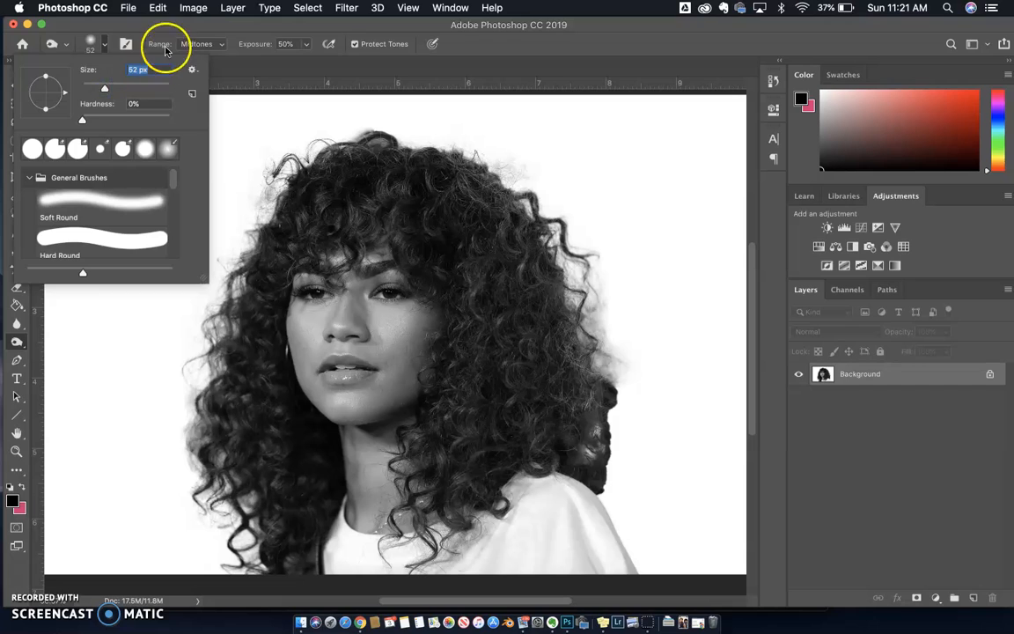
Step: Burn the shaded side of the nose bridge with the range at Midtones and exposure at 23%
left_click(192, 35)
left_click(194, 46)
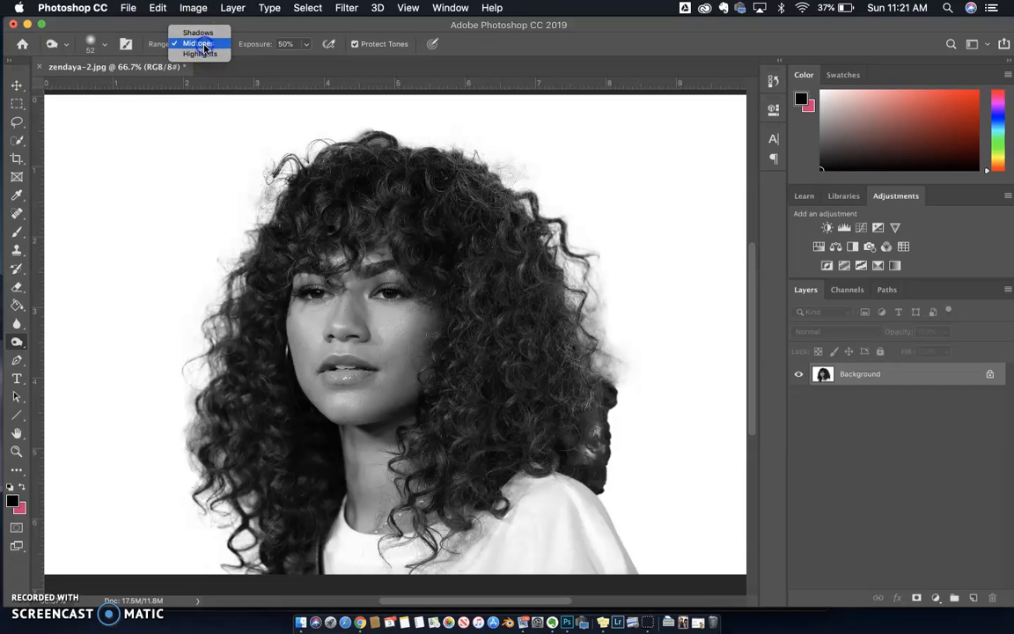
left_click(198, 43)
left_click(307, 44)
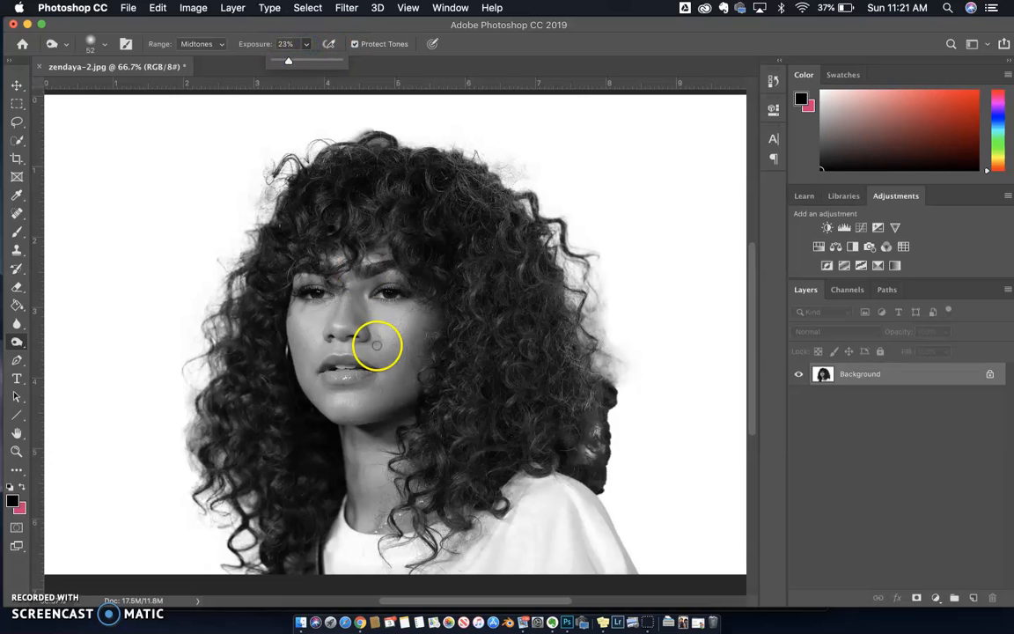
left_click(359, 305)
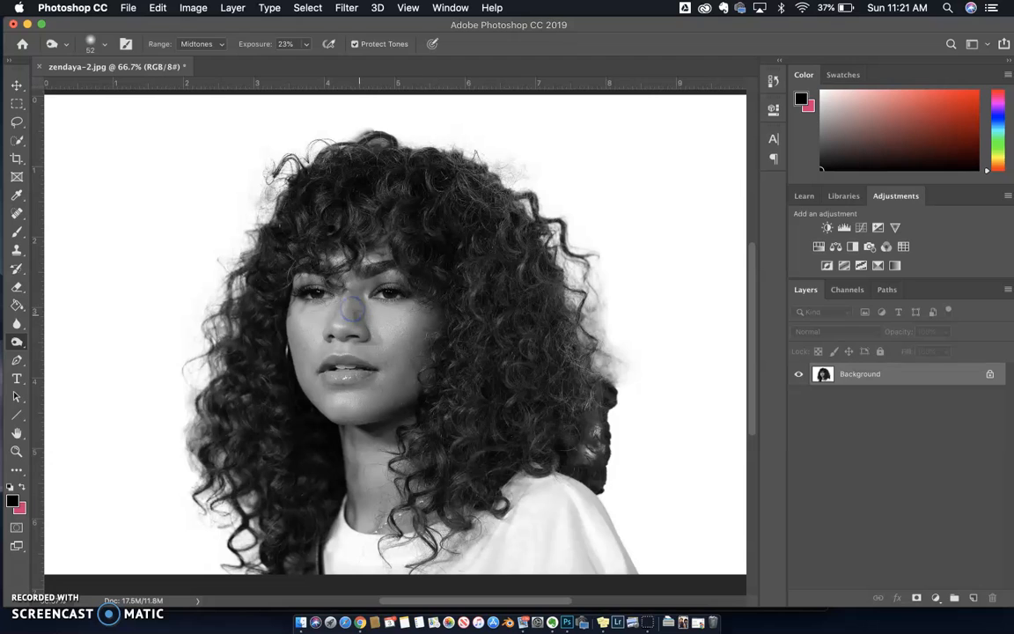
left_click_drag(358, 291, 359, 318)
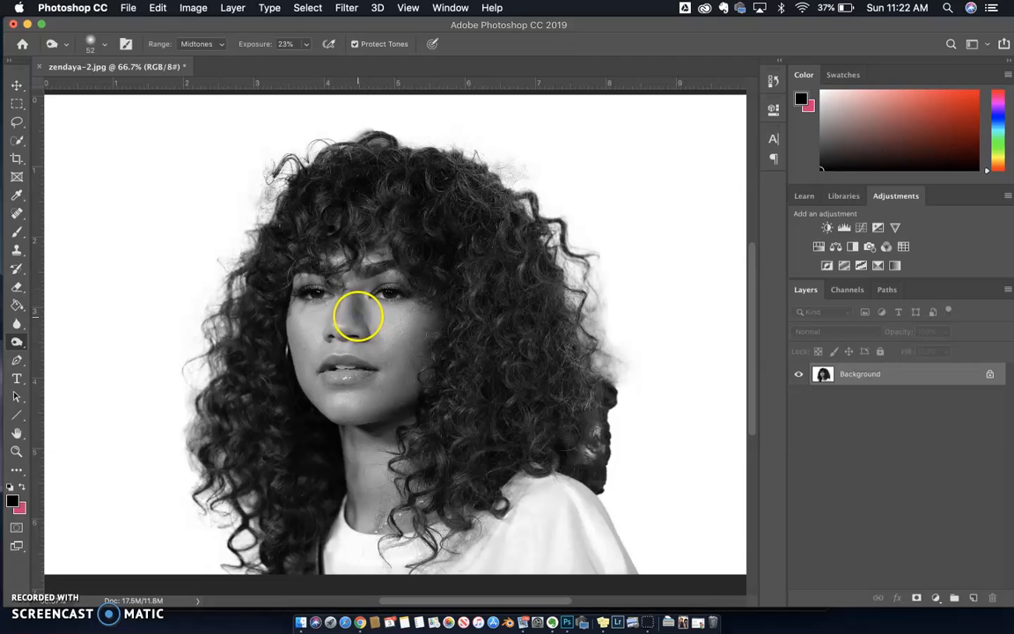
Step: Try the Threshold adjustment at level 105 without applying it and undo the last burn stroke
left_click(192, 8)
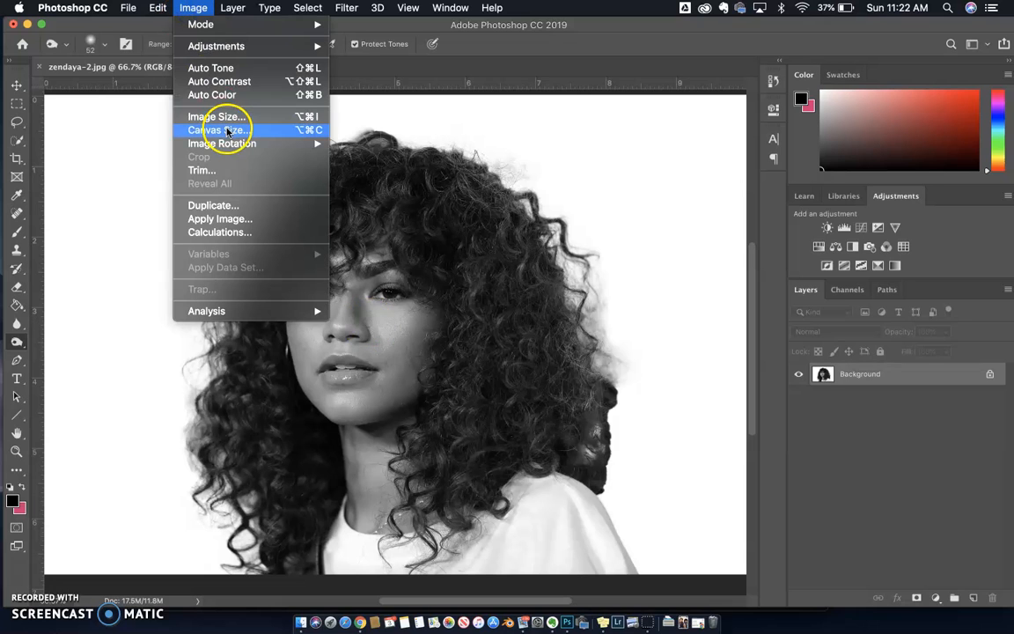
mouse_move(219, 48)
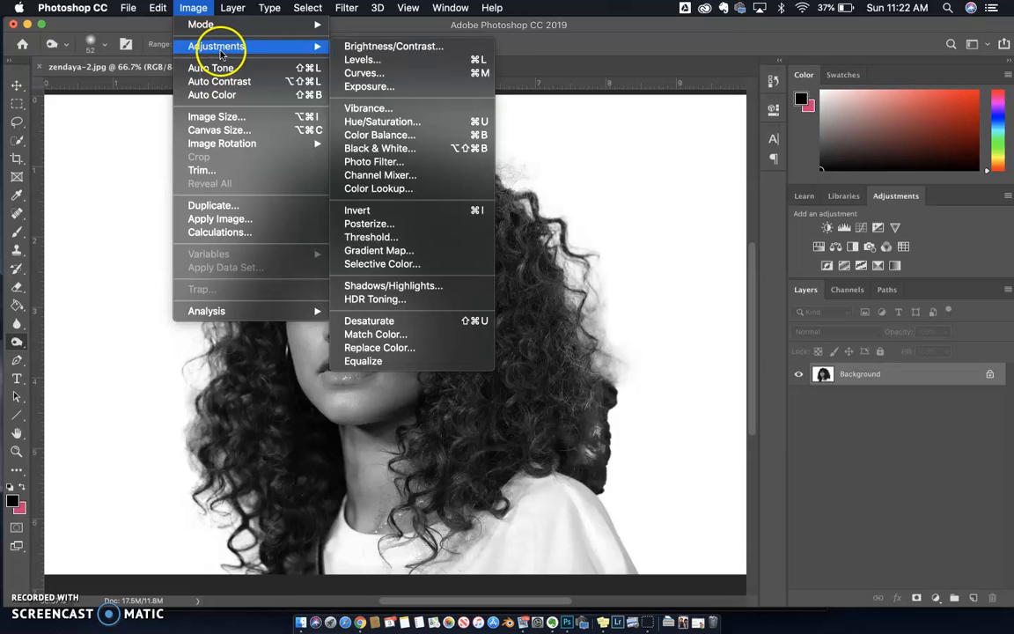
left_click(389, 238)
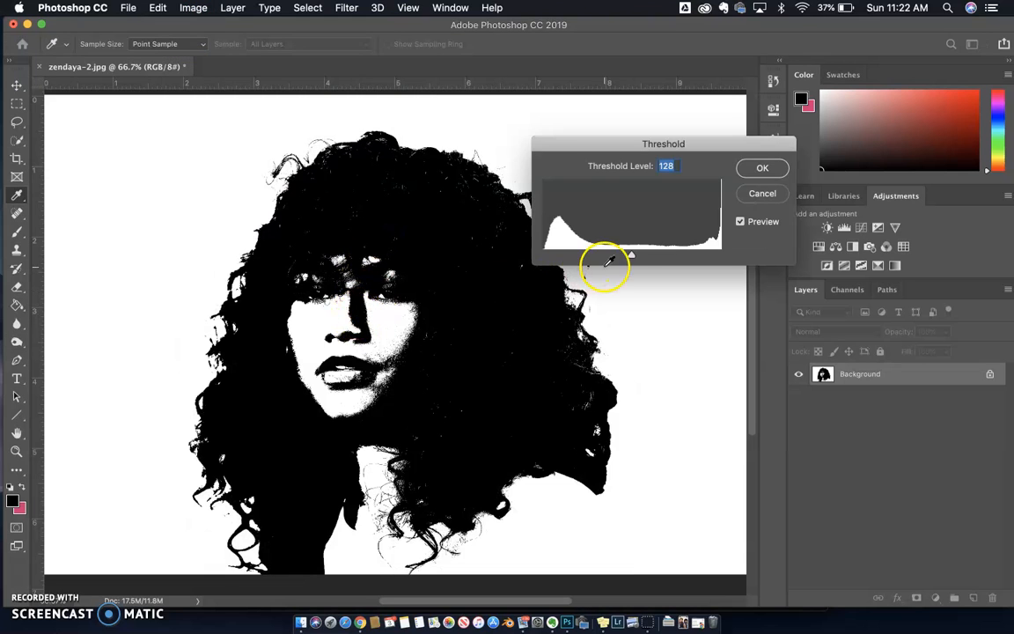
left_click_drag(631, 254, 616, 257)
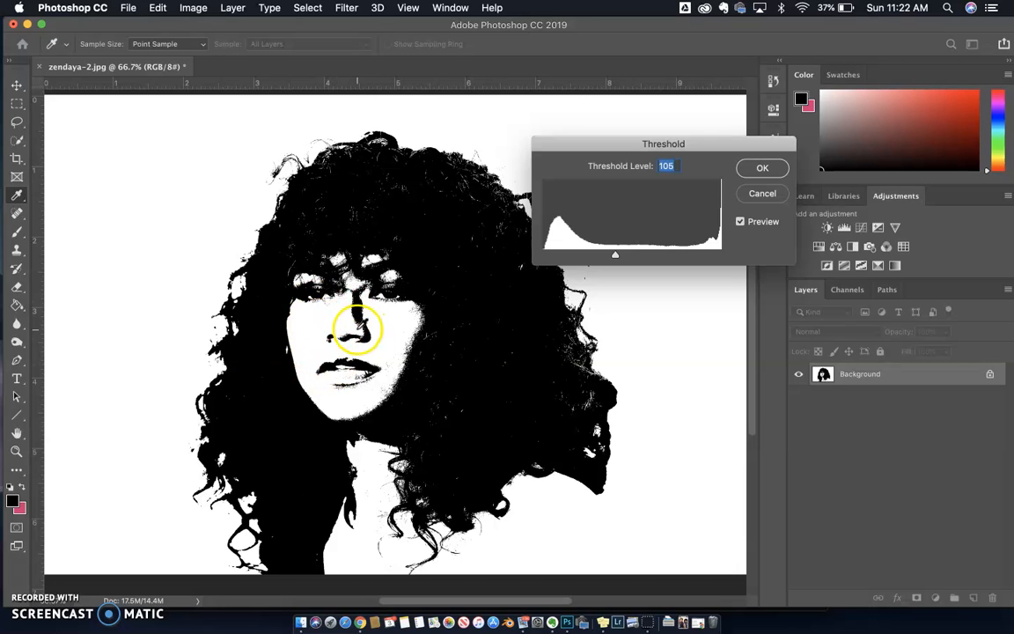
left_click(761, 195)
key("o")
key("super+z")
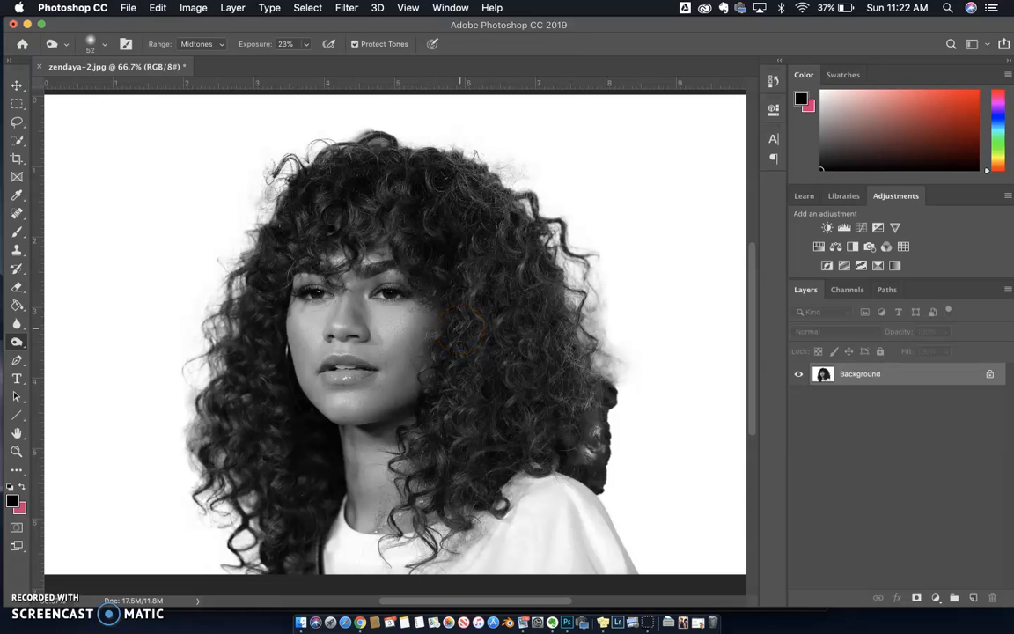
Step: Apply the Threshold adjustment to the portrait at level 114
left_click(193, 7)
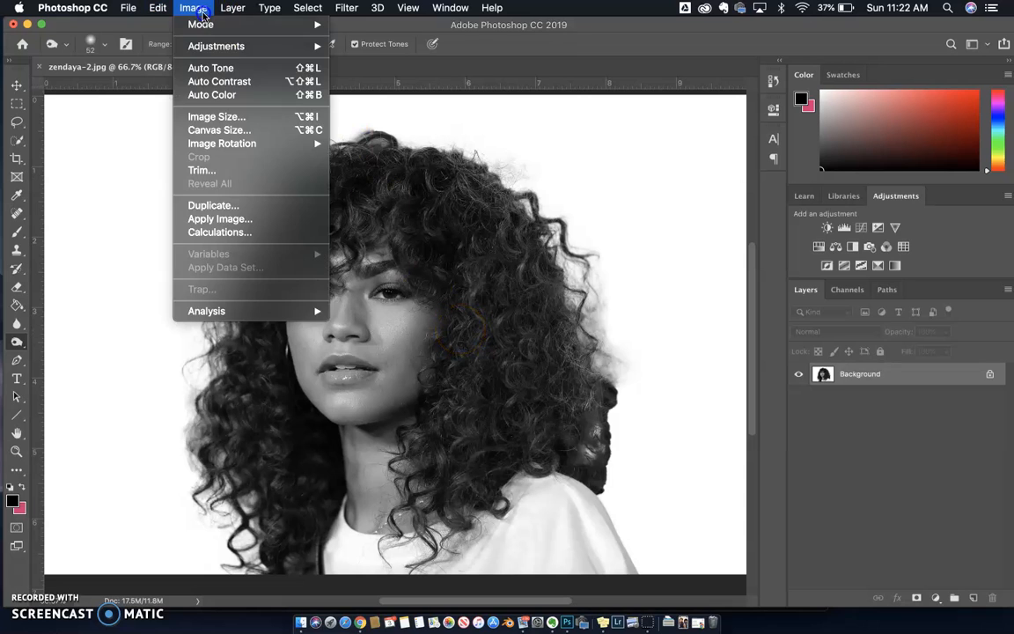
mouse_move(236, 53)
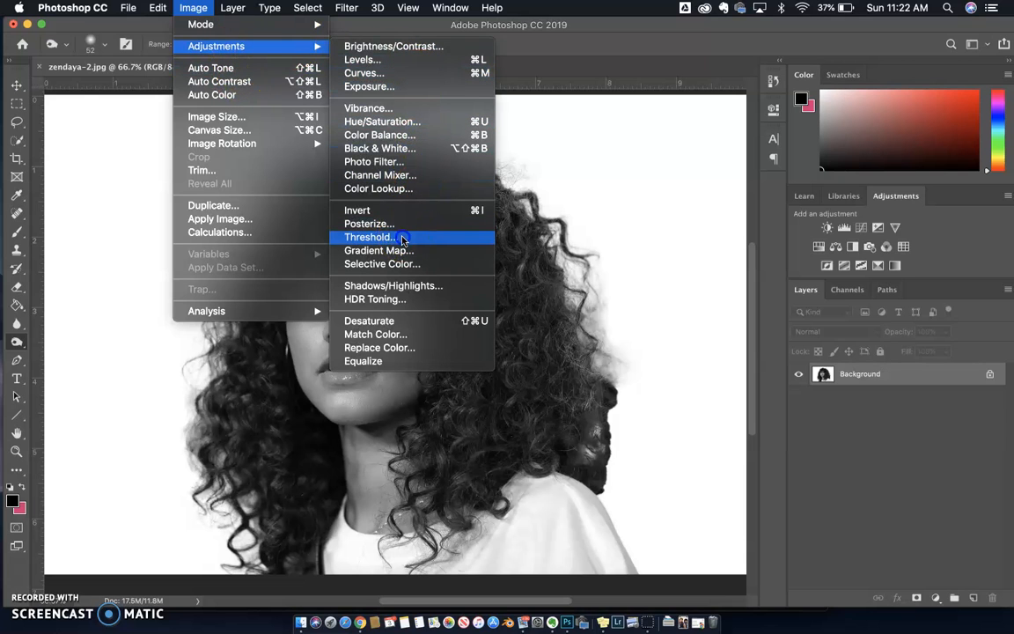
left_click(370, 237)
left_click_drag(632, 256, 621, 257)
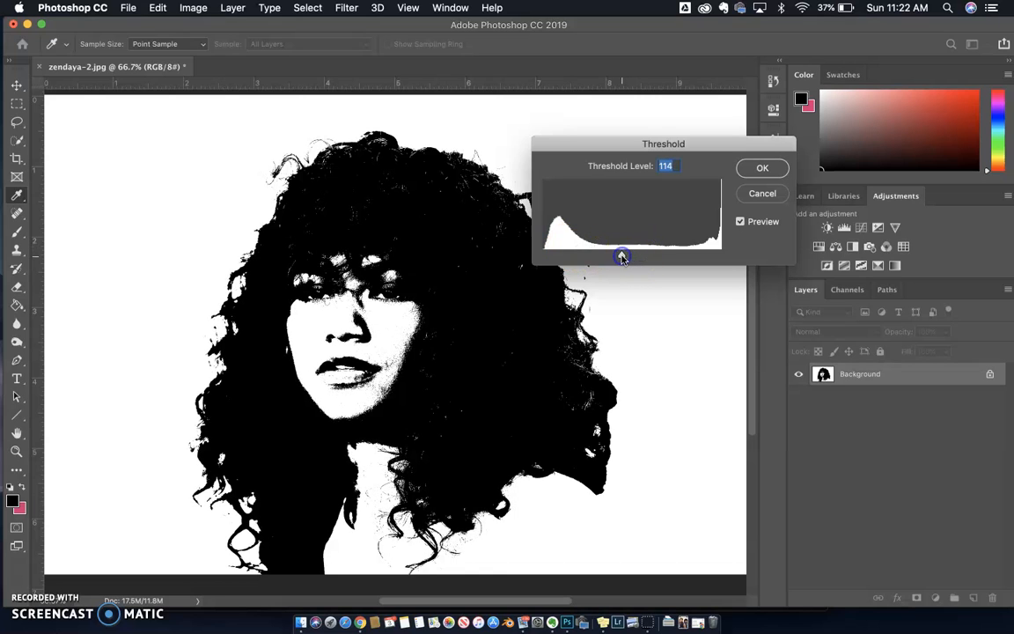
left_click(759, 168)
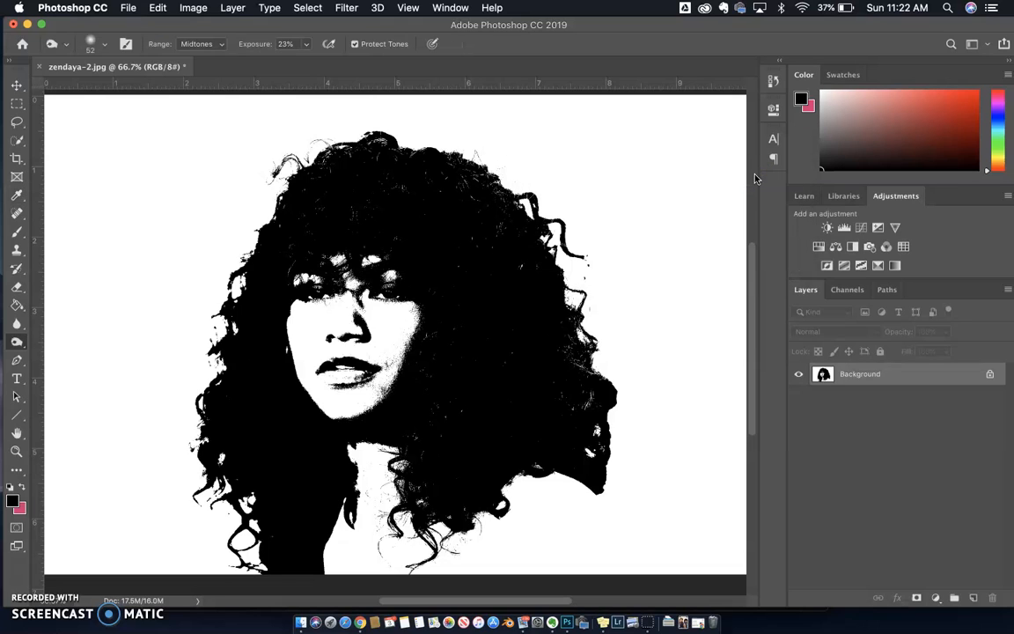
mouse_move(572, 462)
left_mouse_down()
mouse_move(550, 481)
mouse_move(370, 453)
mouse_move(317, 465)
mouse_move(376, 408)
mouse_move(411, 508)
mouse_move(463, 386)
mouse_move(468, 371)
mouse_move(404, 228)
left_mouse_up()
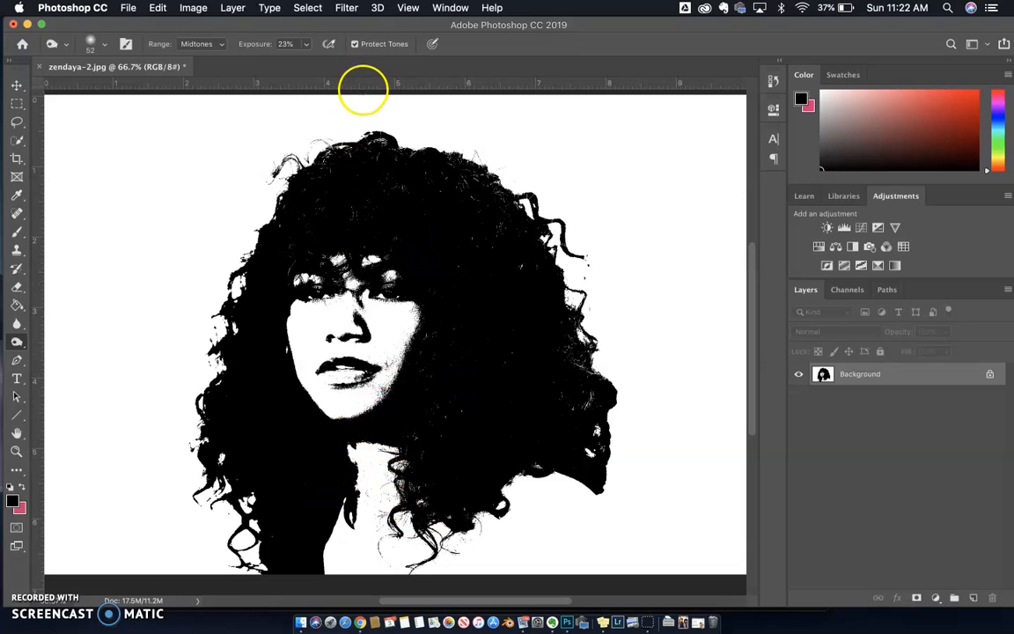
Step: Apply the Cutout filter from the Filter Gallery with Number of Levels 2, Edge Simplicity 1 and Edge Fidelity 1
left_click(343, 8)
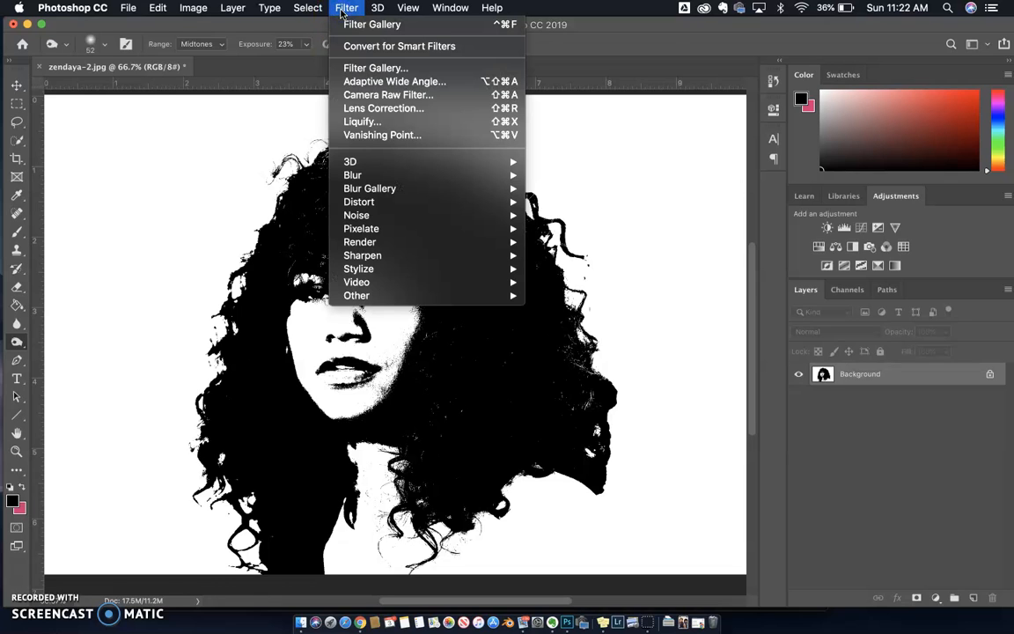
left_click(357, 74)
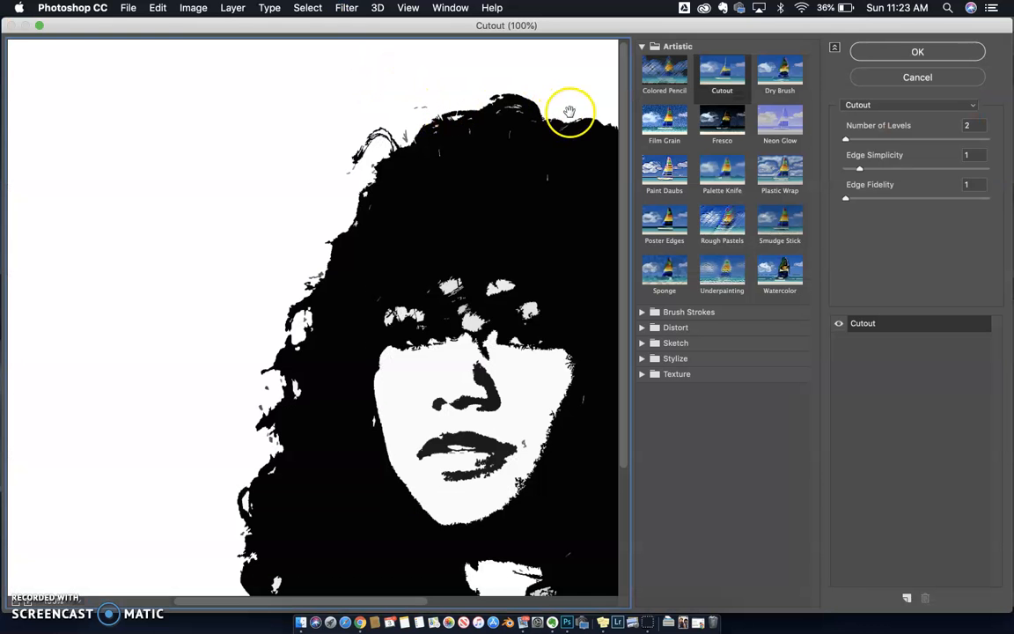
left_click_drag(475, 281, 287, 205)
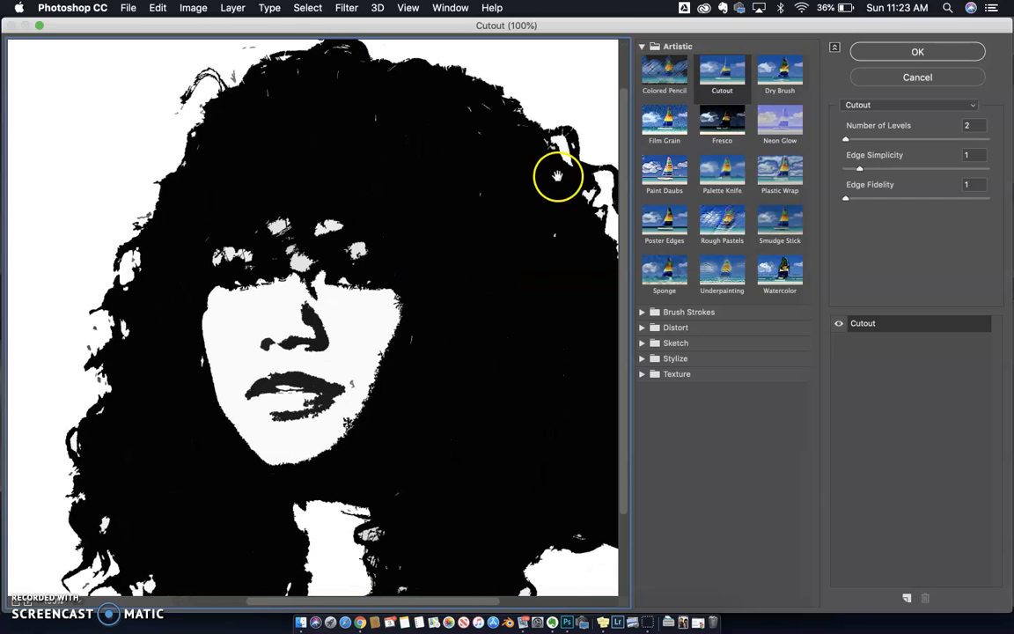
left_click(843, 138)
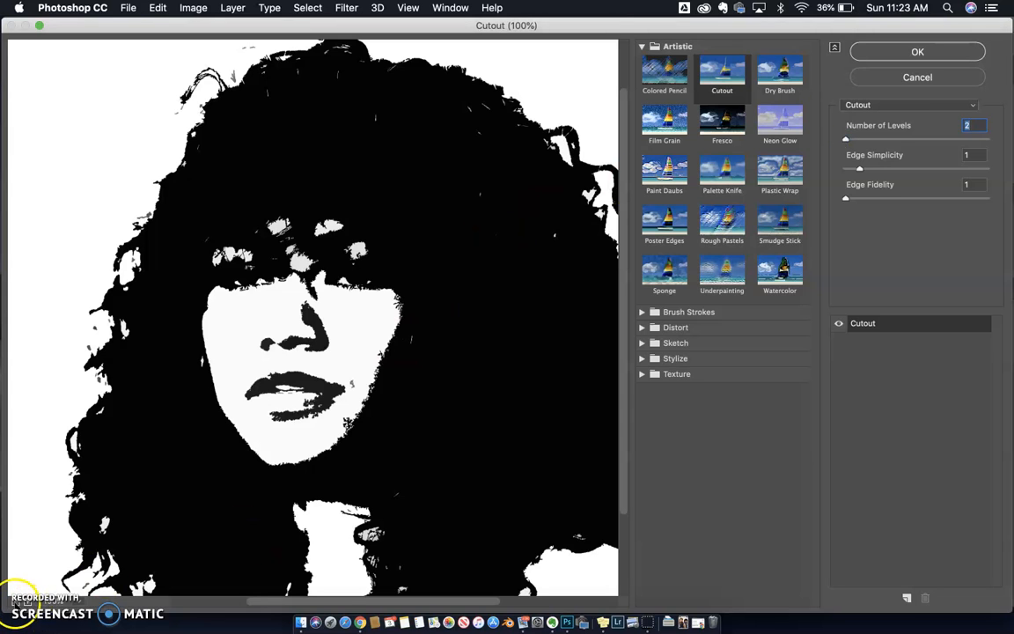
left_click(16, 599)
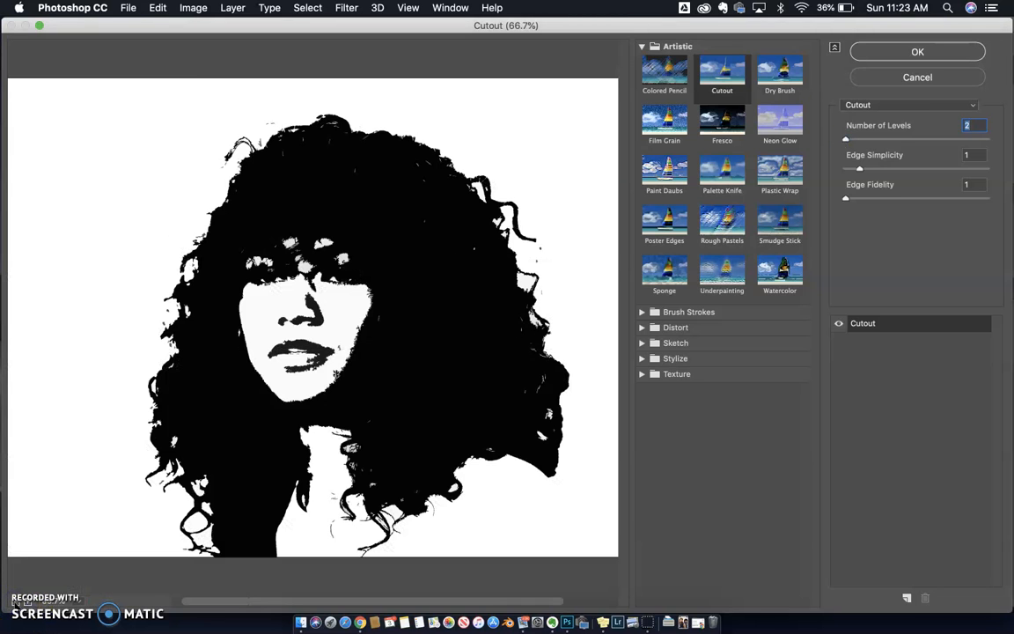
left_click(858, 140)
left_click_drag(858, 167, 905, 170)
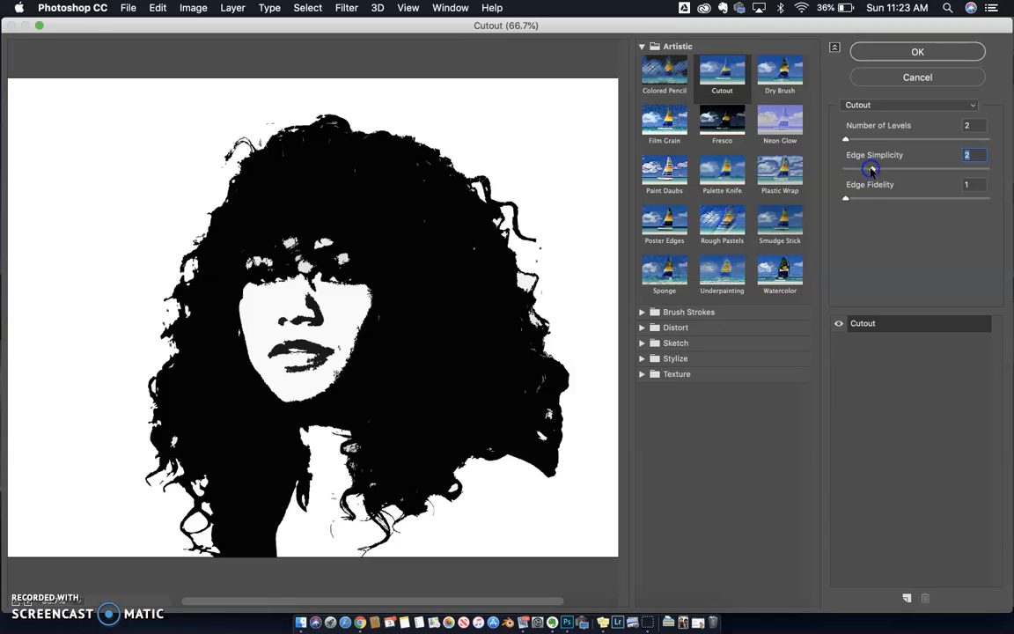
left_click_drag(848, 198, 1001, 202)
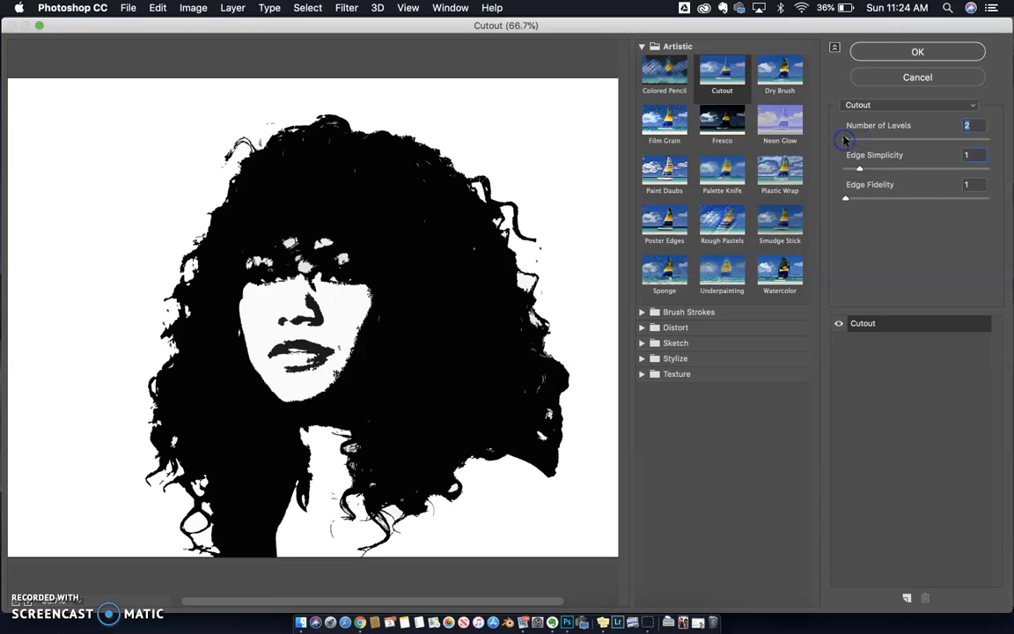
left_click(884, 54)
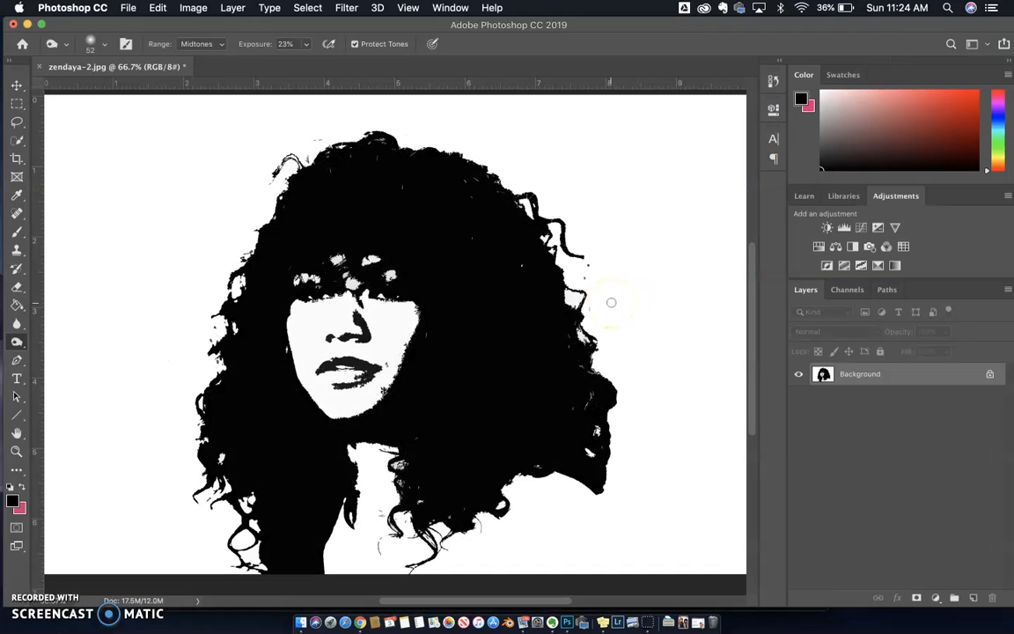
Step: Compare the original photo with the Filter Gallery result by switching between their history states
left_click(772, 80)
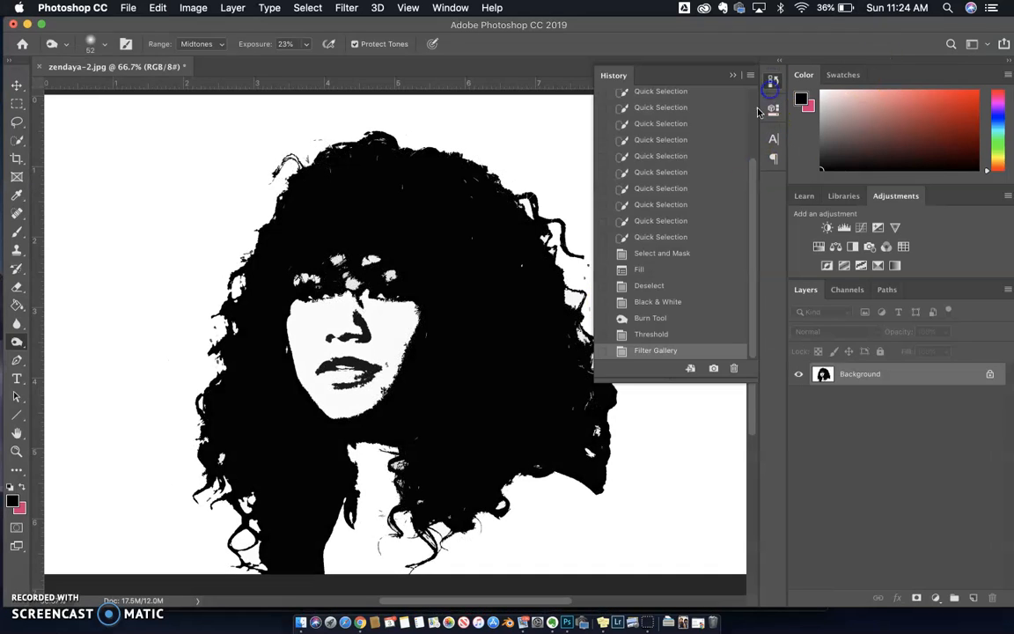
left_click(678, 98)
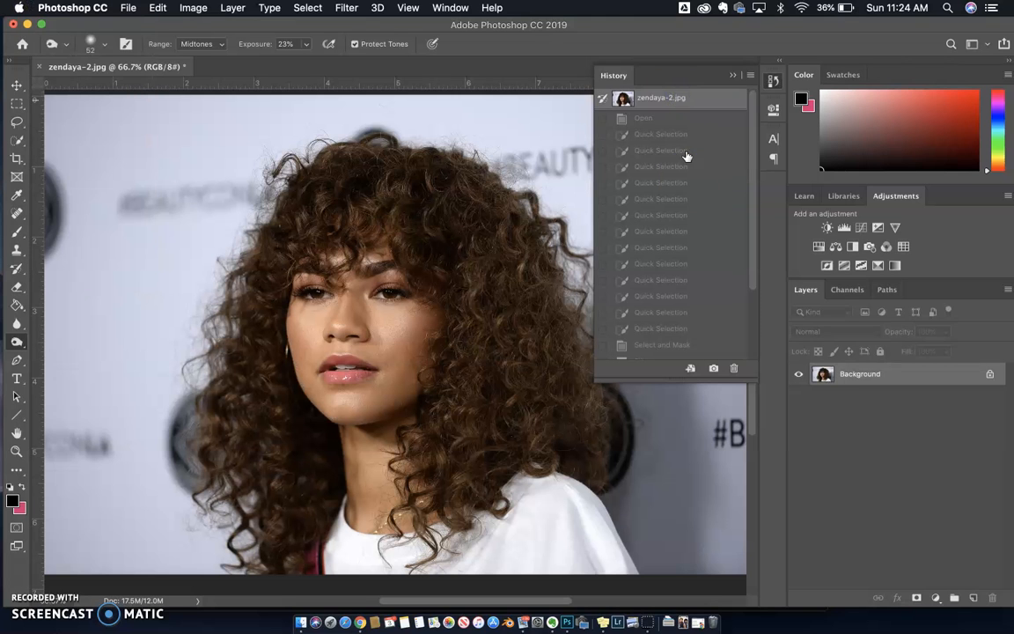
scroll(687, 163, "down", 3)
left_click(645, 351)
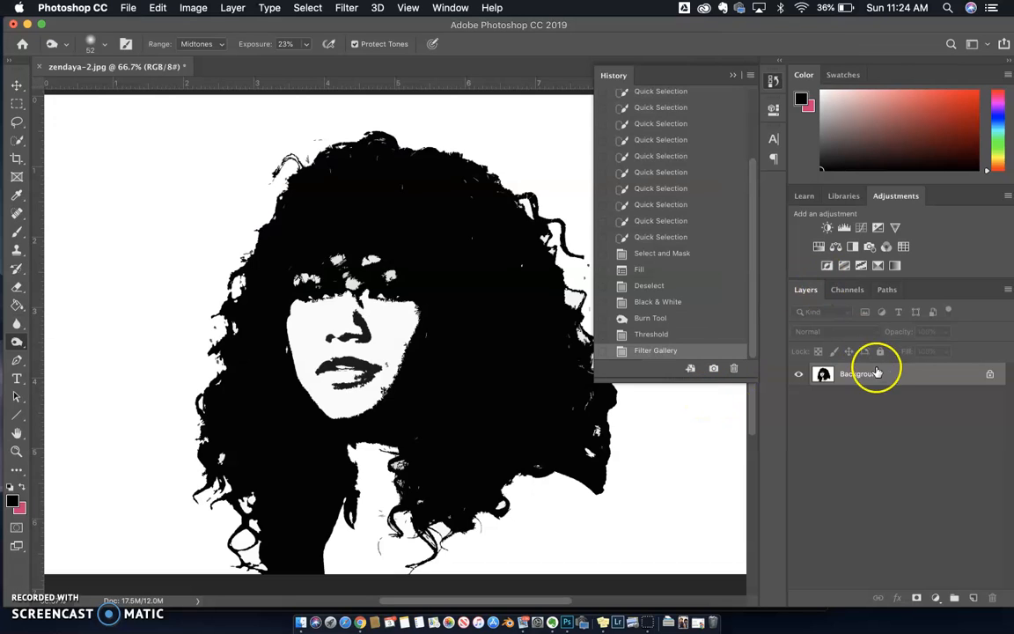
left_click(772, 80)
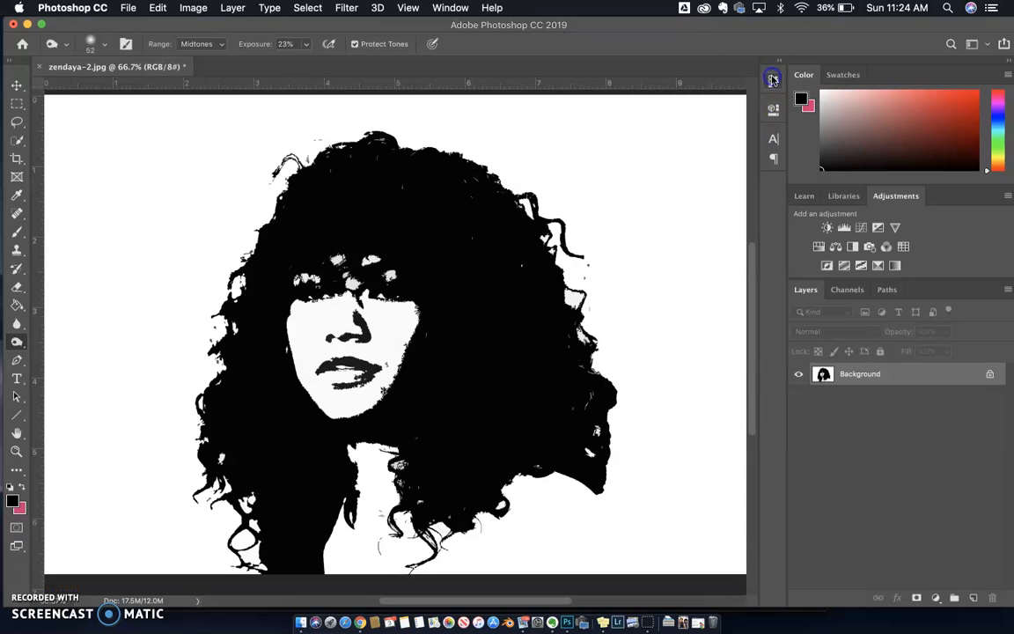
Step: Save the finished image to the Desktop as a JPEG named zendaya_threshold.jpg with Maximum quality 10
left_click(128, 9)
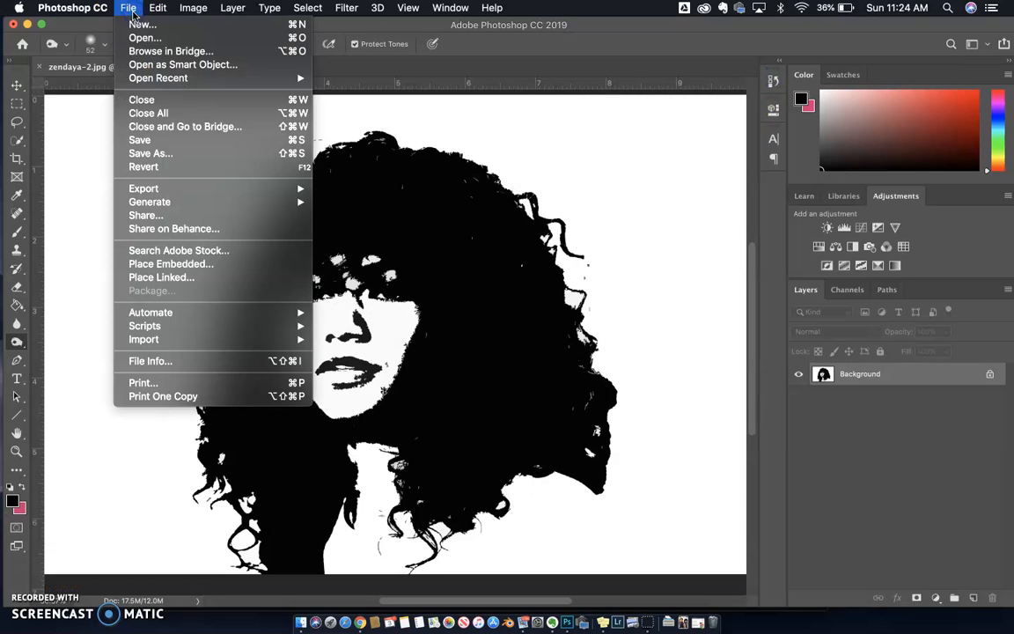
left_click(145, 154)
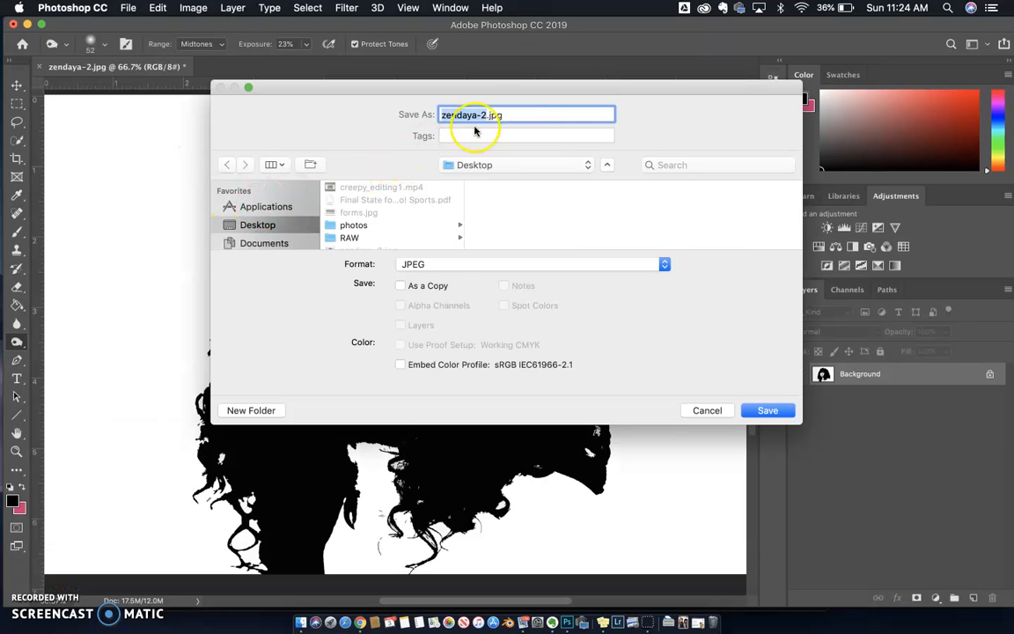
left_click(484, 113)
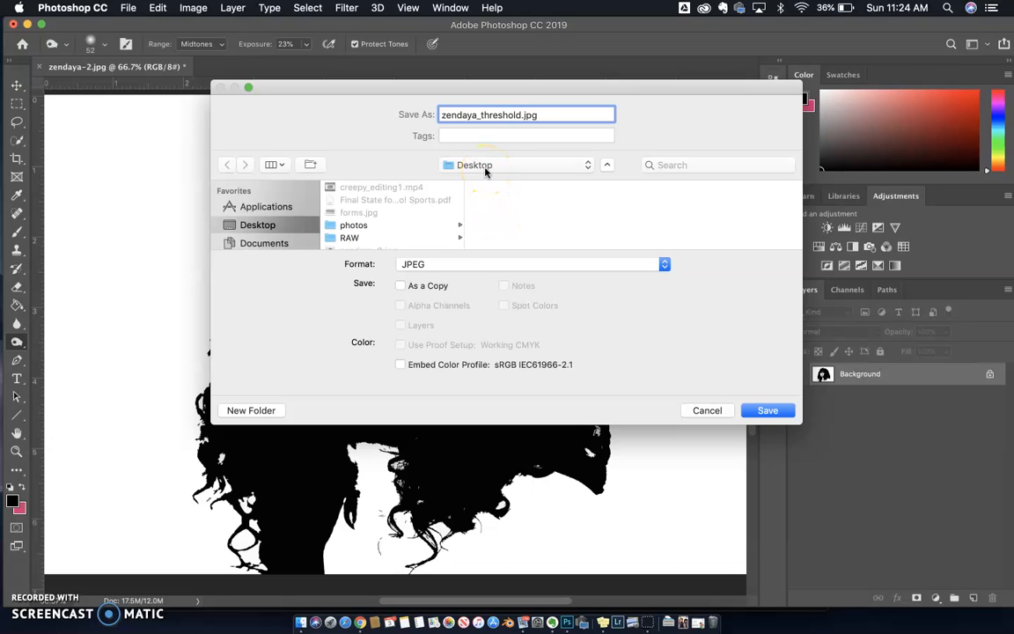
left_click(768, 410)
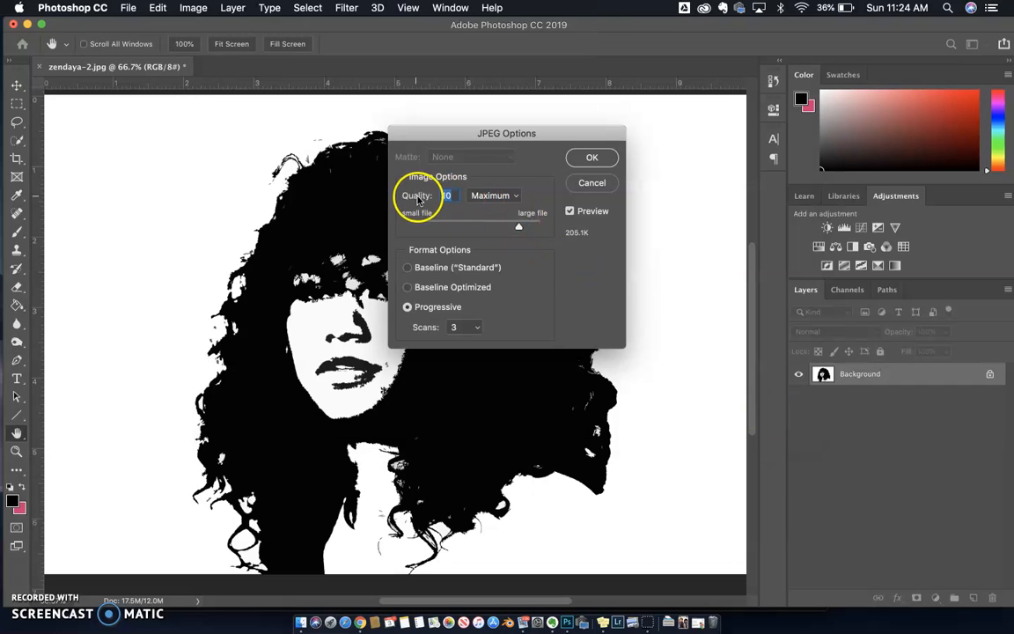
left_click(593, 159)
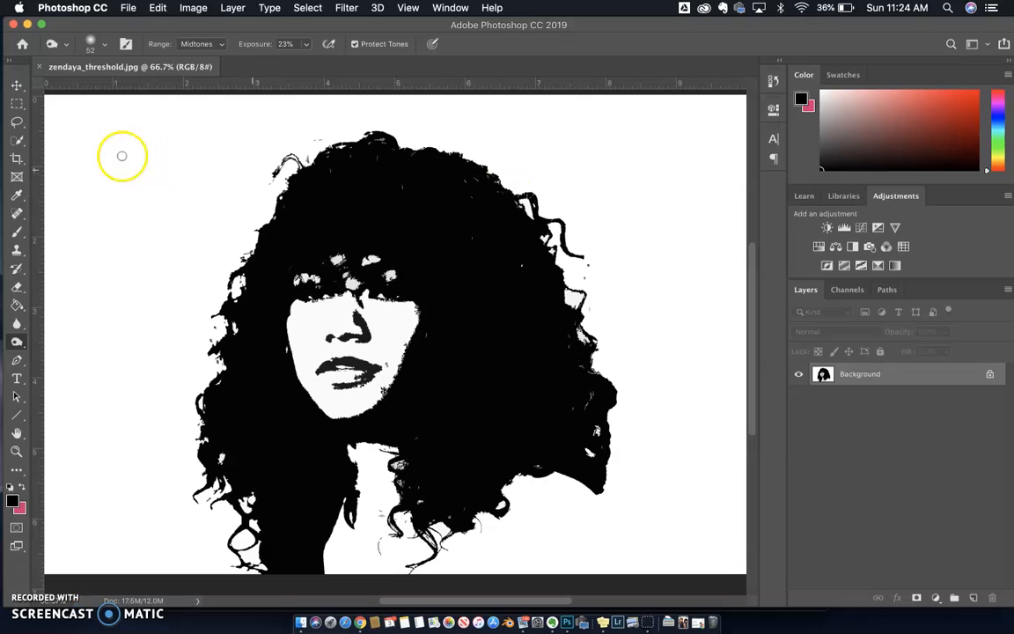
Step: Minimize Photoshop and place zendaya_threshold.jpg directly below zendaya-2.jpg on the desktop, moving the Chrome window aside and back
left_click(27, 28)
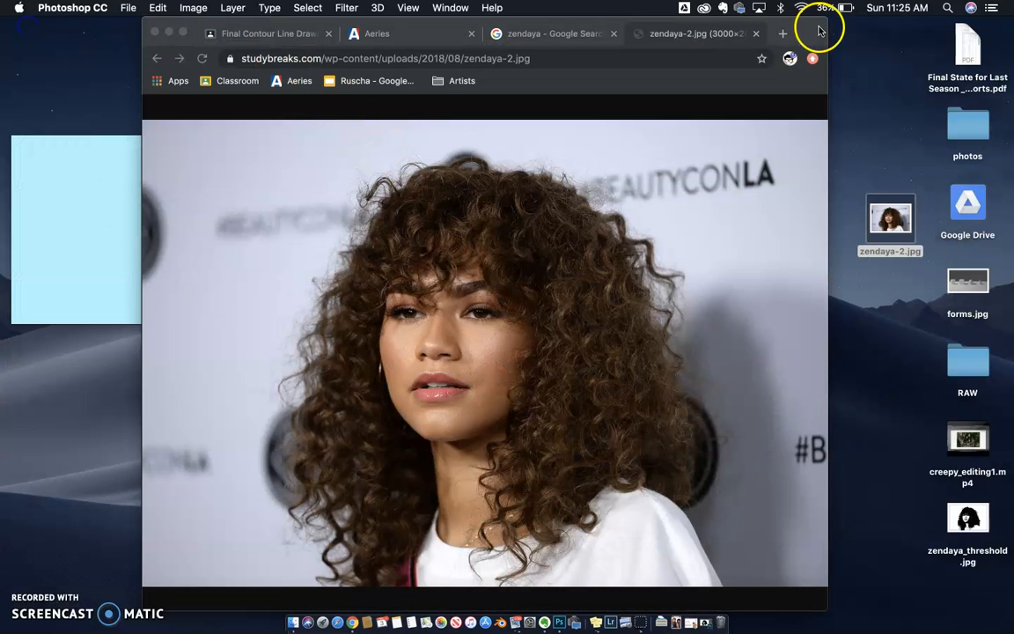
left_click_drag(818, 31, 616, 44)
left_click(971, 523)
left_click_drag(975, 533, 871, 317)
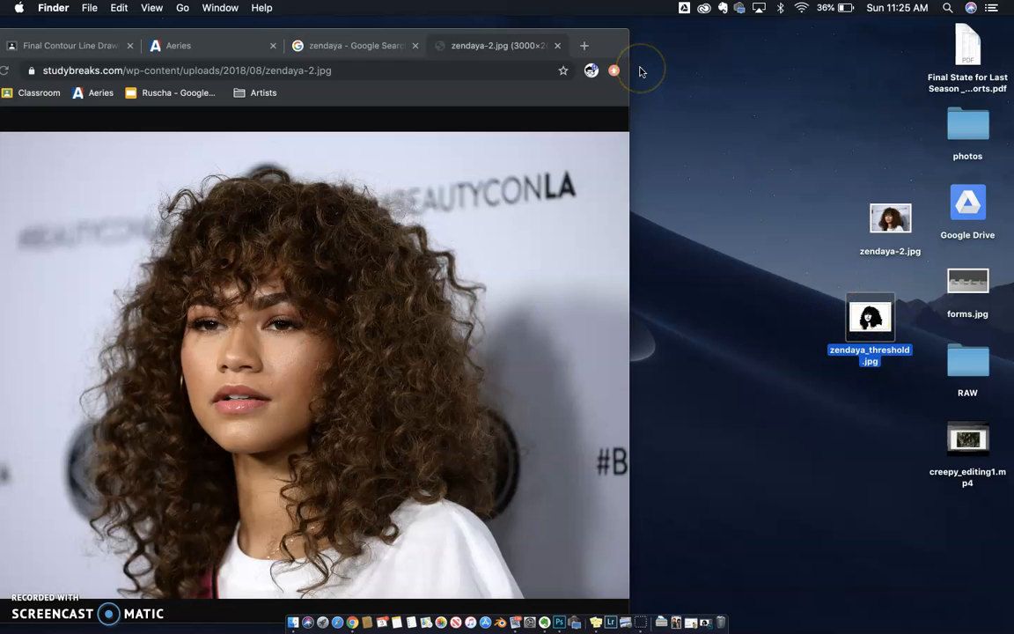
left_click_drag(867, 310, 901, 299)
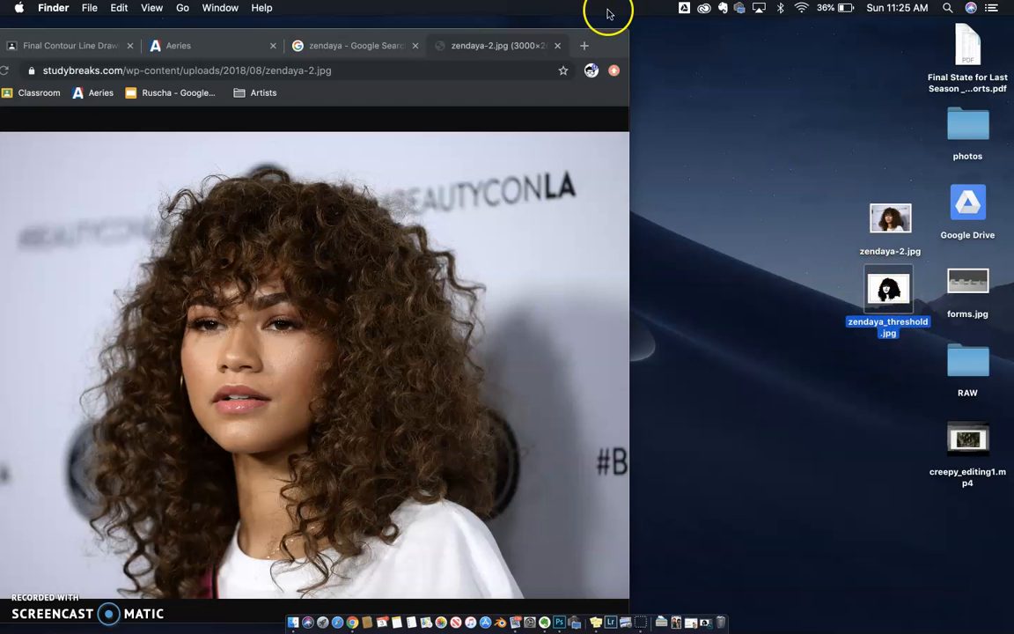
left_click_drag(606, 46, 742, 32)
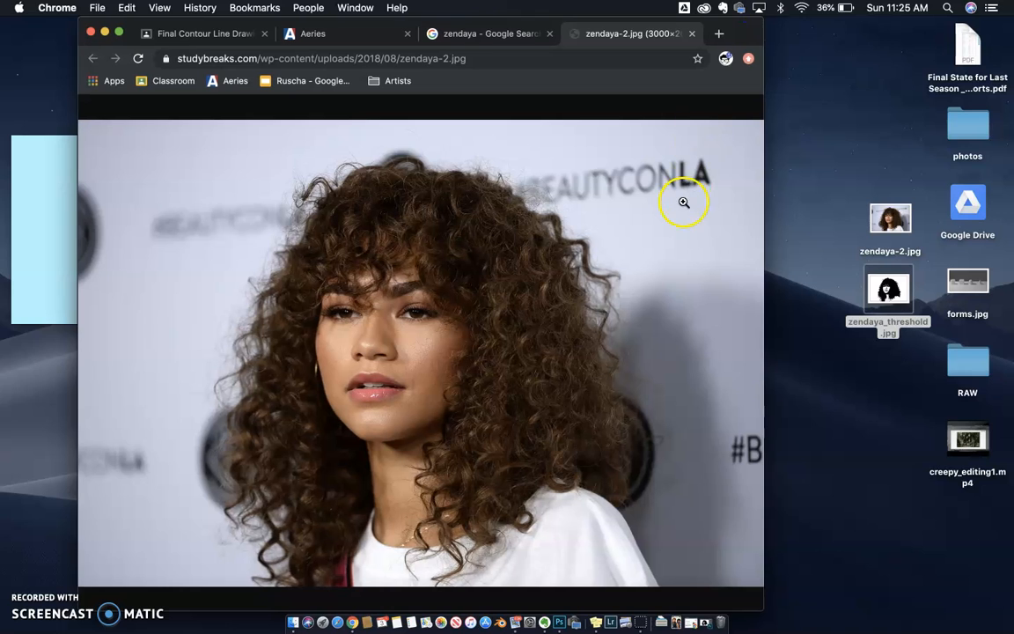